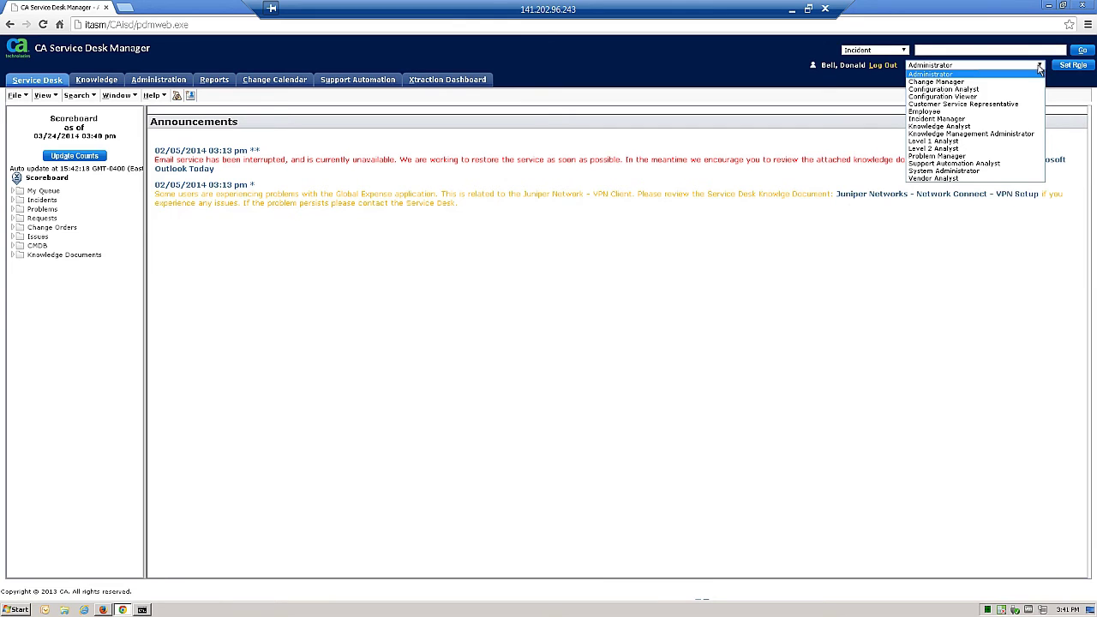
Step: Switch the active role to Level 1 Analyst and open the Quick Profile contact search
click(981, 147)
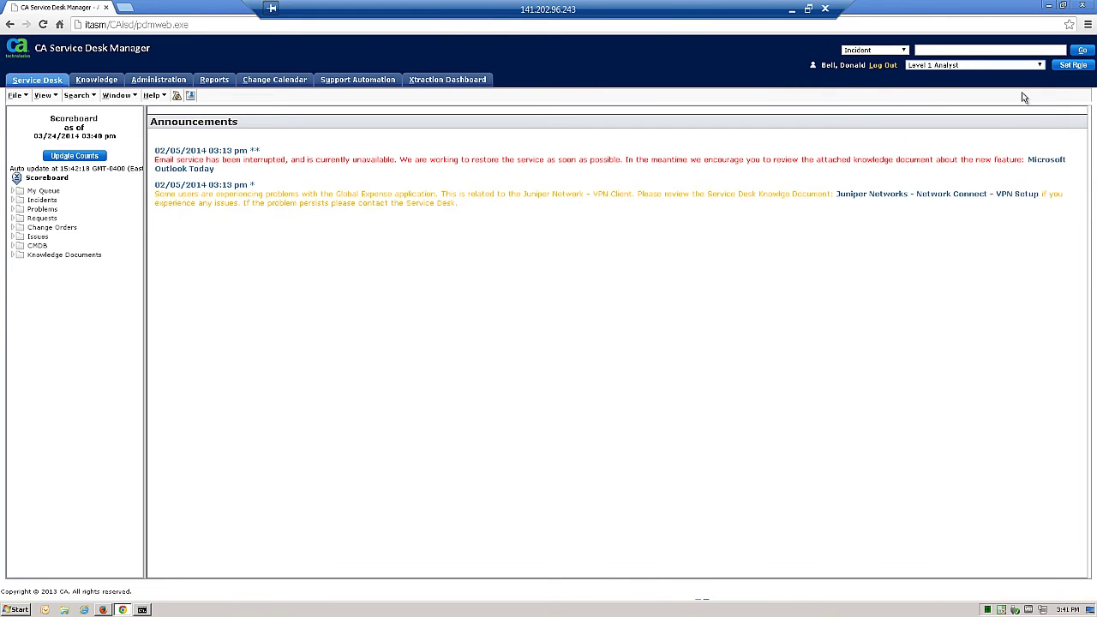
click(1072, 66)
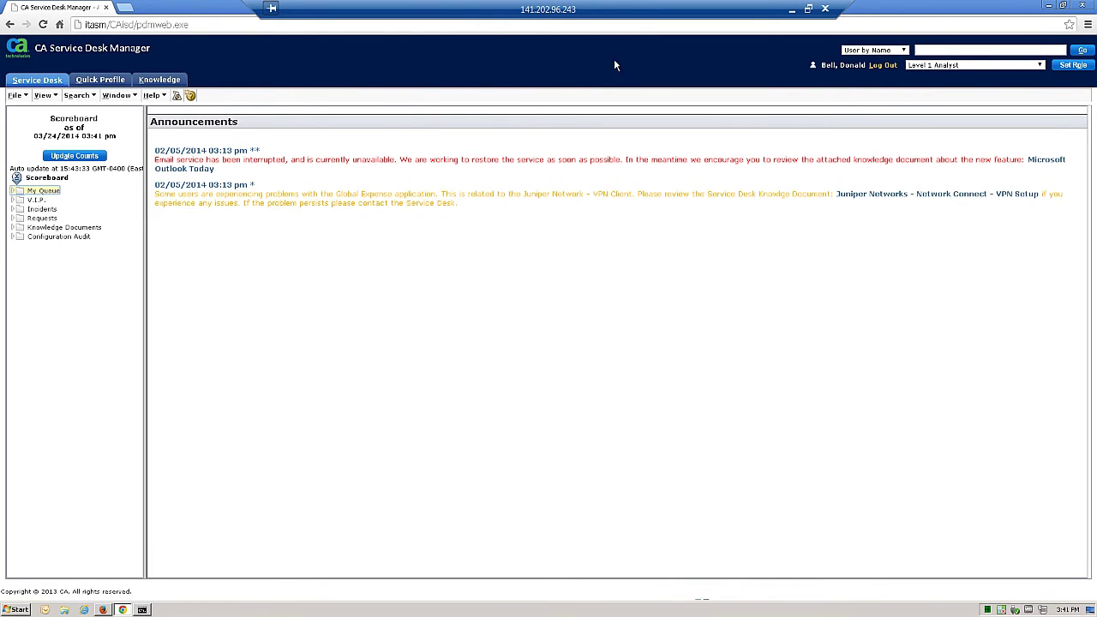
click(113, 82)
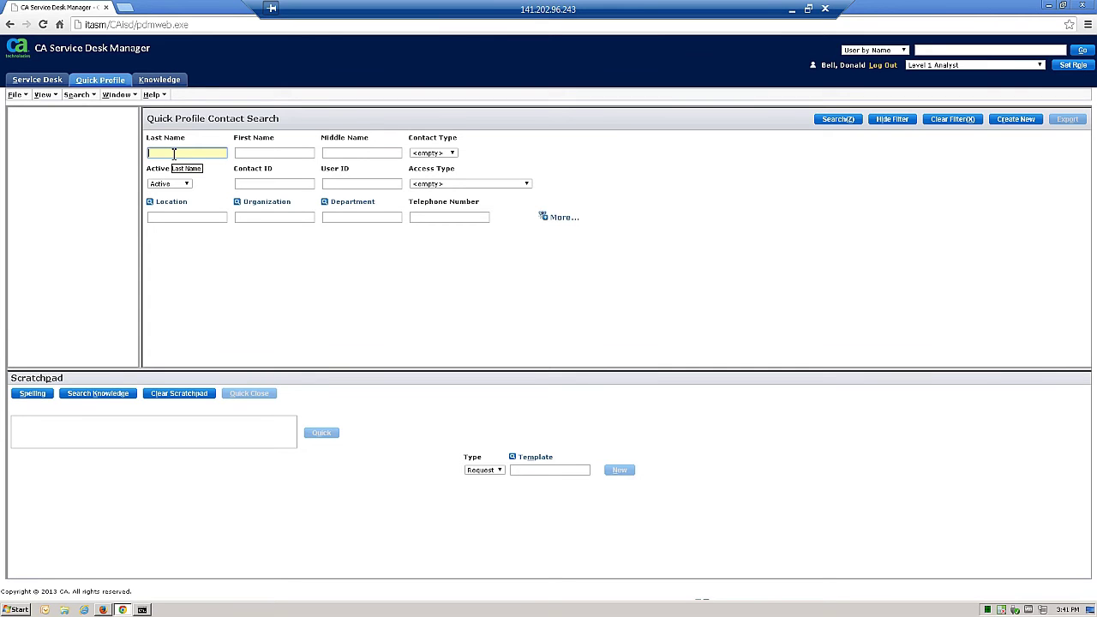
Step: Search the contacts by the caller's last name and open the matching contact's quick profile
text(arnold)
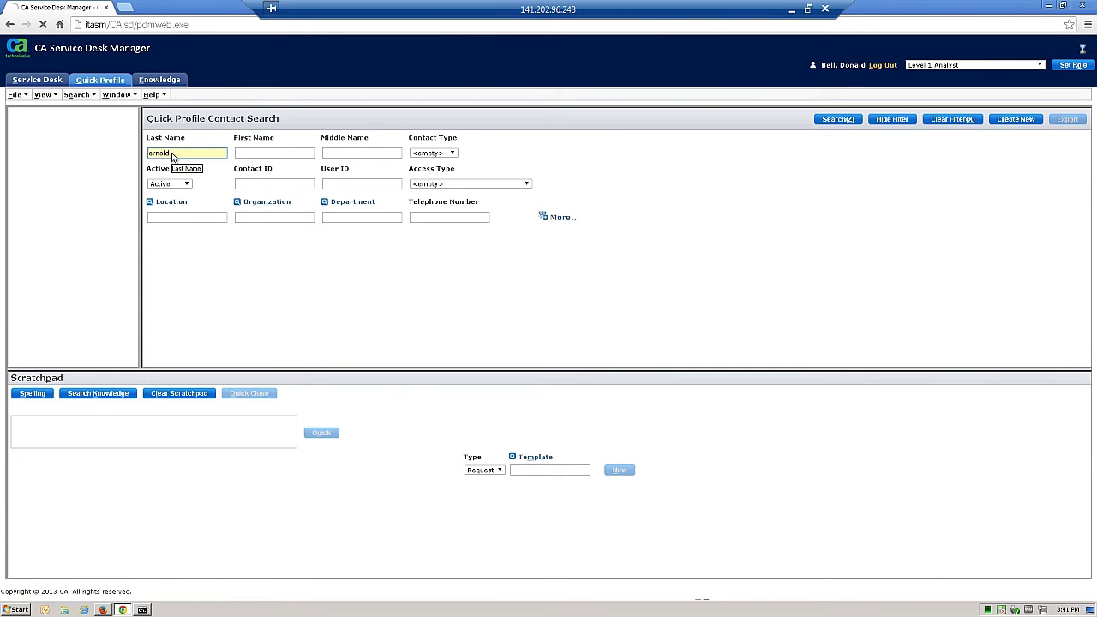
key(Return)
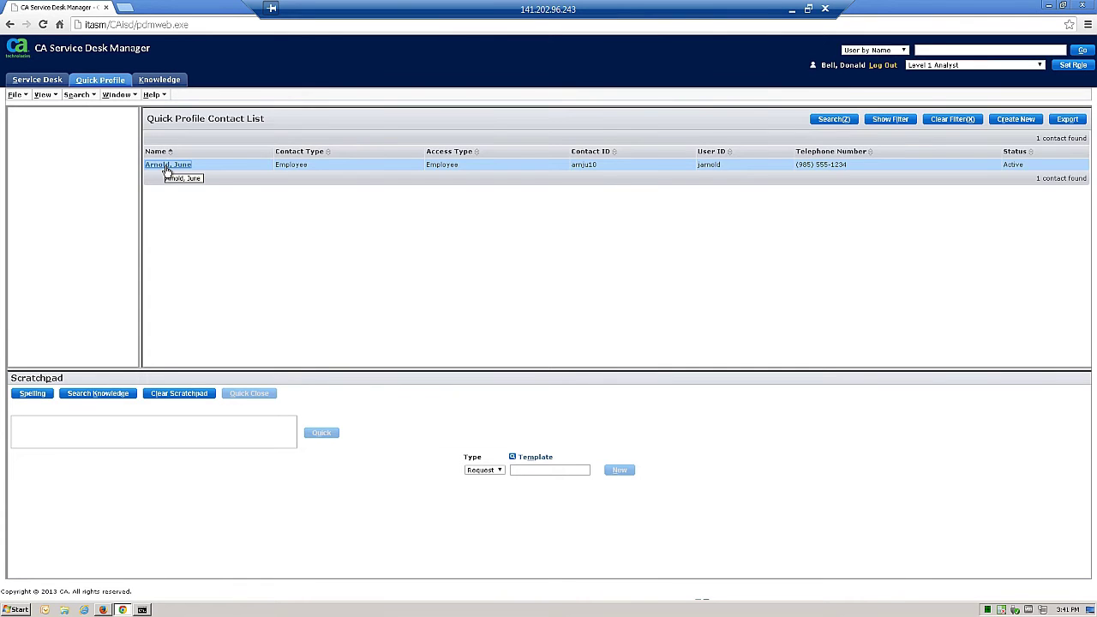
click(166, 168)
Step: Create a quick incident from the TIXCHANGE Performance template with the scratchpad text "User is experiencing performance problems with TIXCHANGE."
click(162, 428)
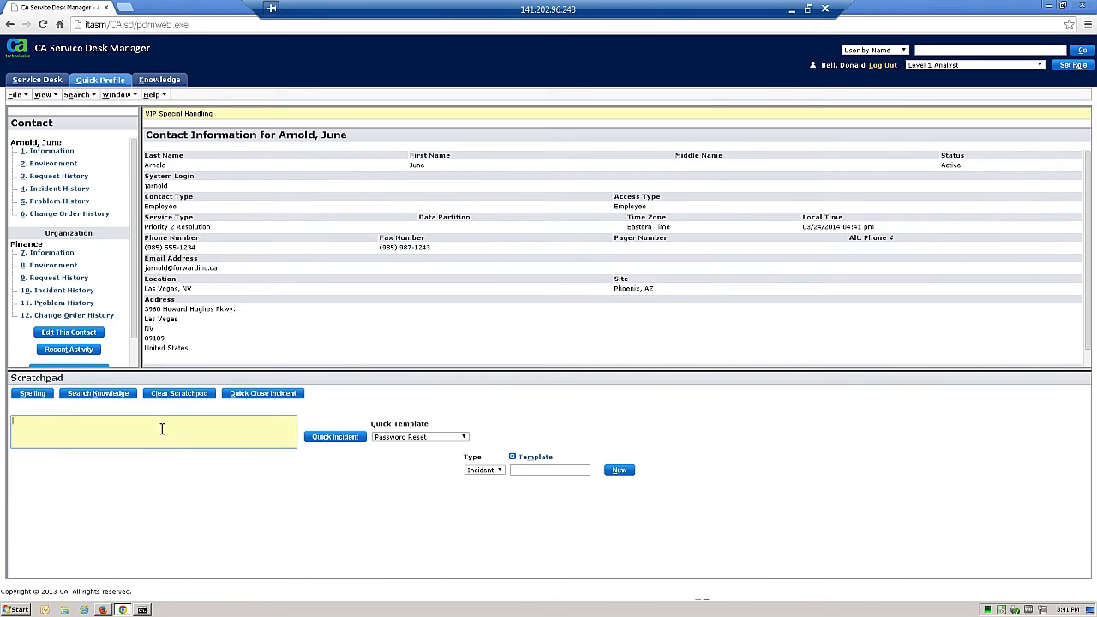
text(User is experiencing performance problems with TIXCHANGE.)
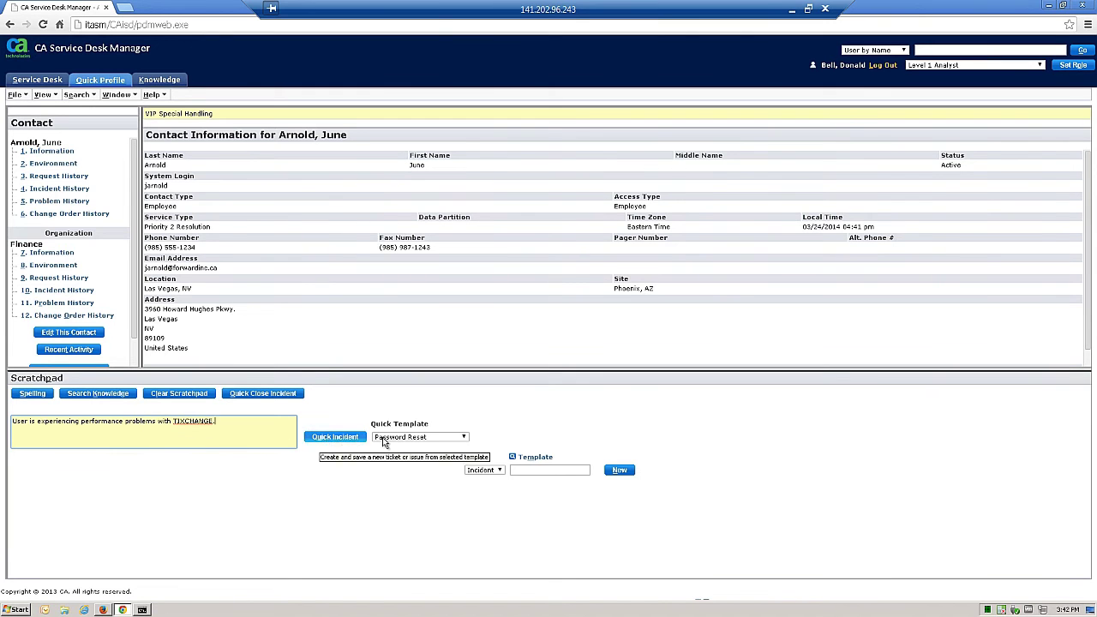
click(418, 437)
click(404, 454)
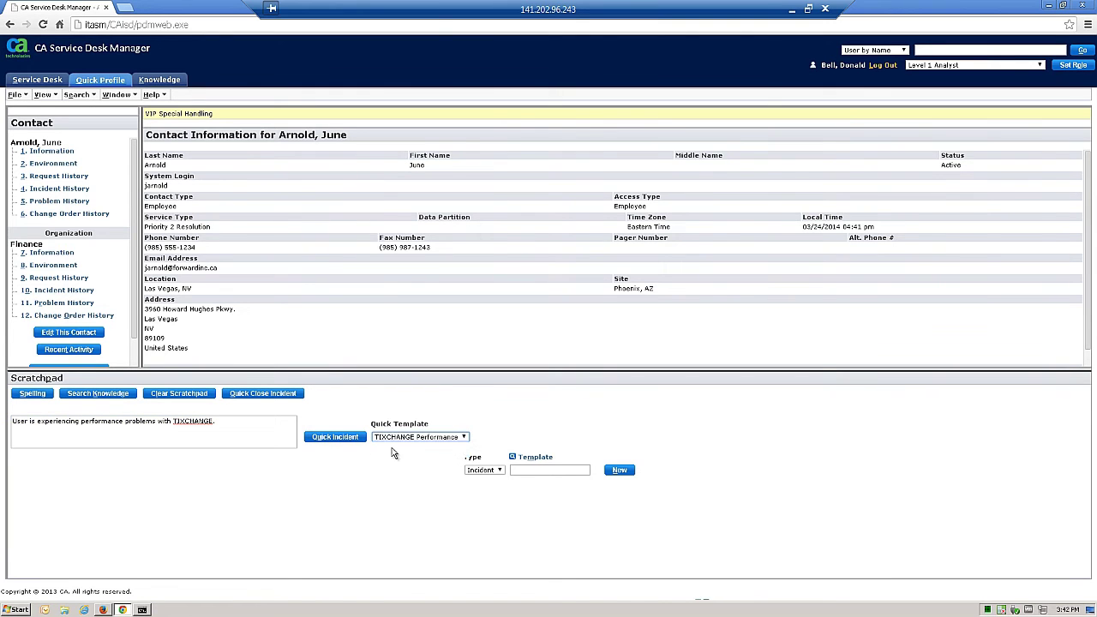
click(335, 437)
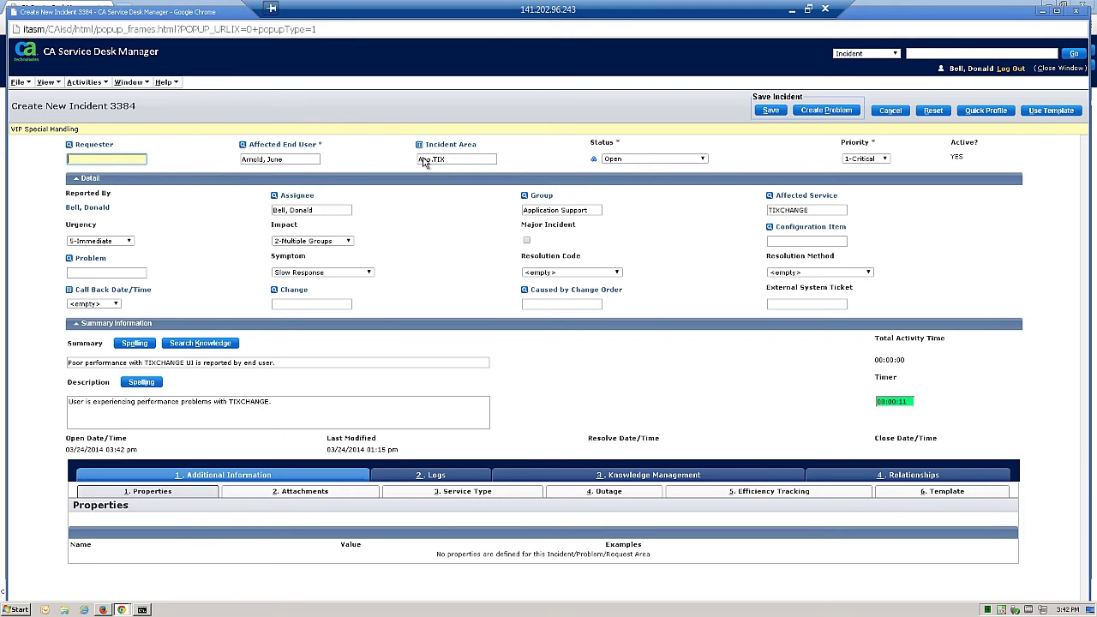
click(467, 161)
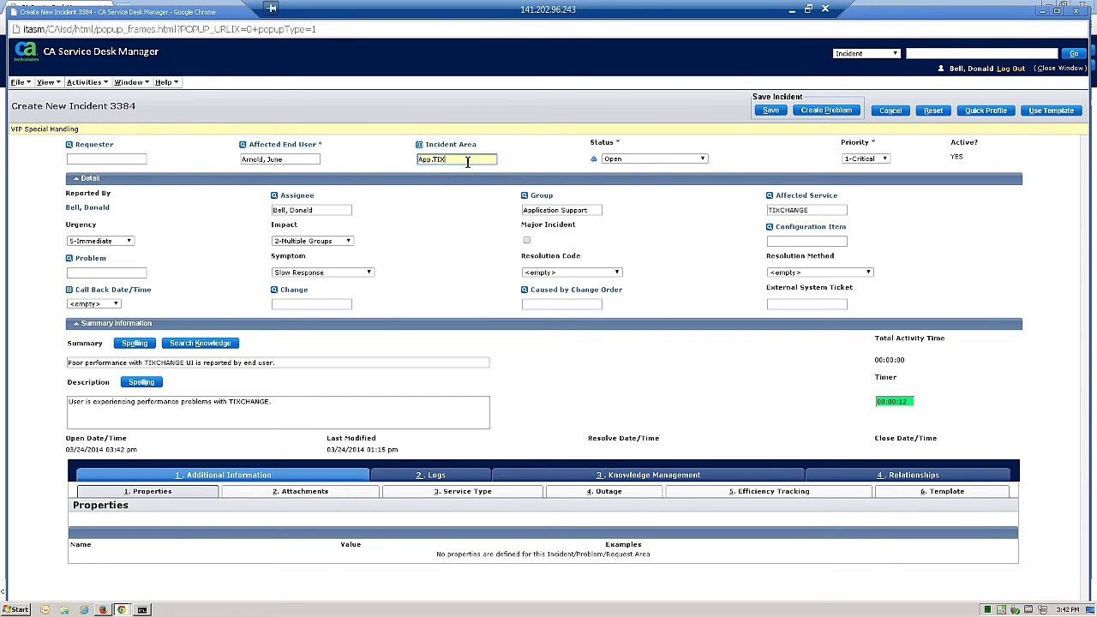
click(333, 273)
click(334, 275)
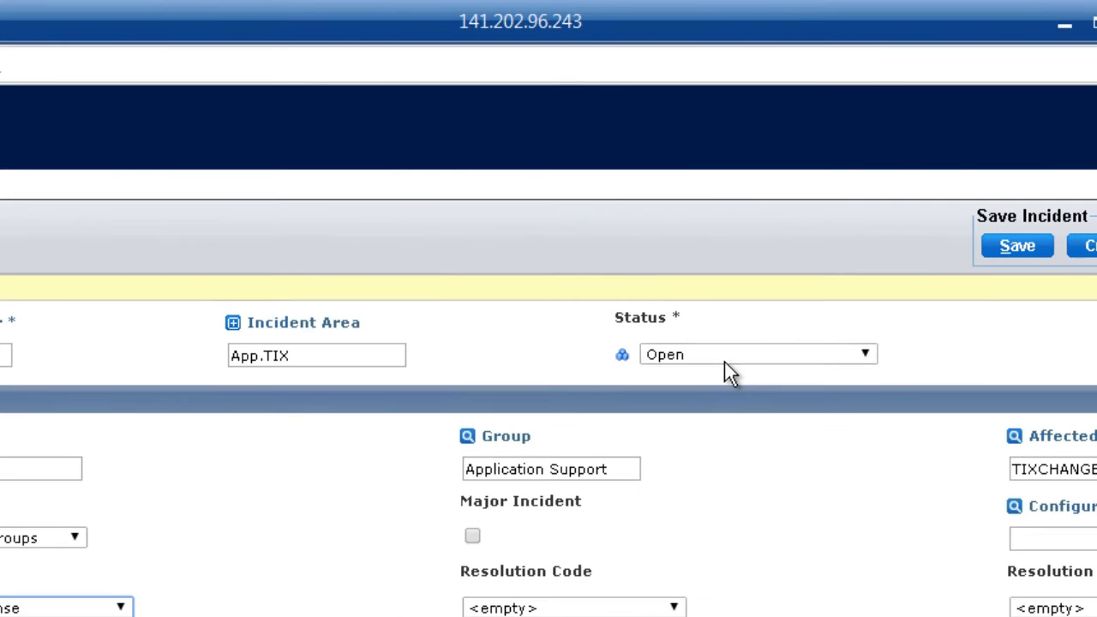
Step: Advance the new incident's status to its default transition, Acknowledged (Default)
click(682, 265)
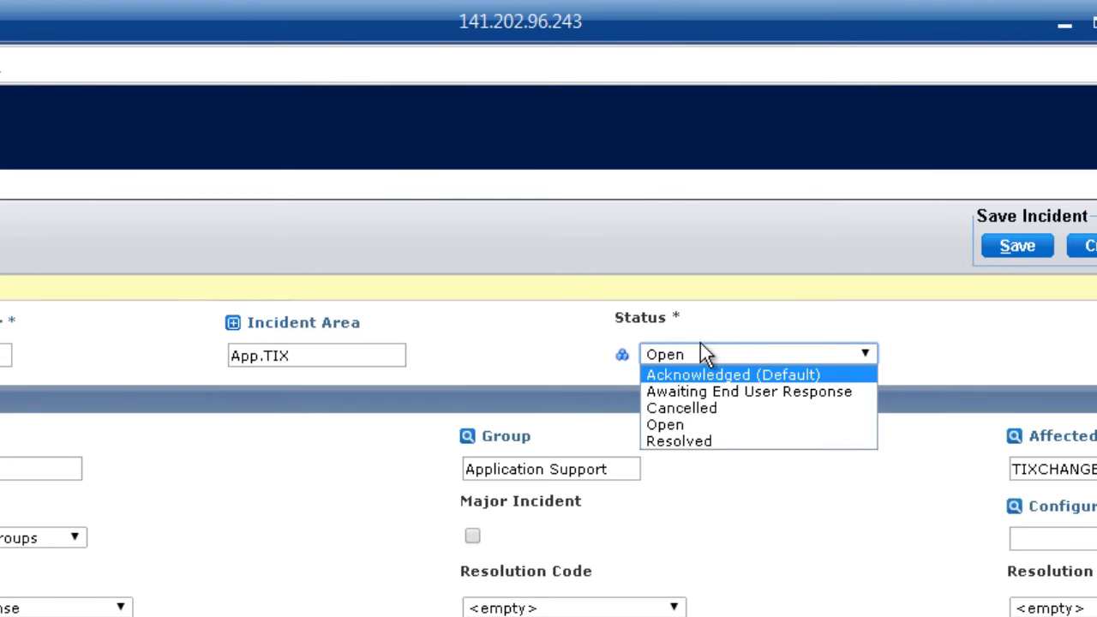
click(726, 329)
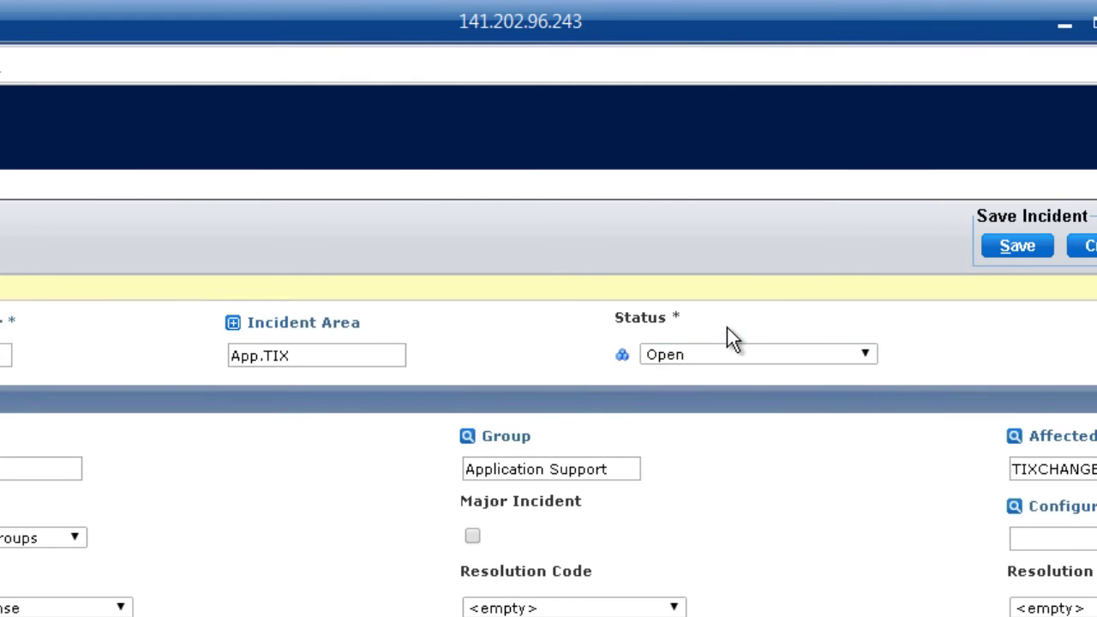
click(622, 357)
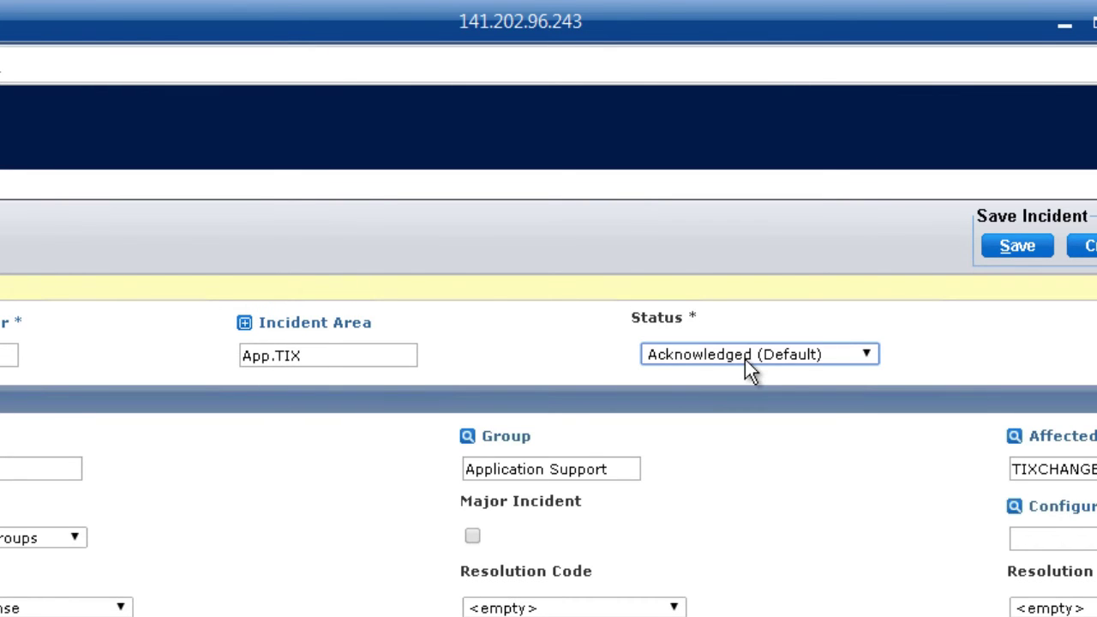
Step: Save the new incident with Service Center as requester and a call back date/time of one day
click(1017, 246)
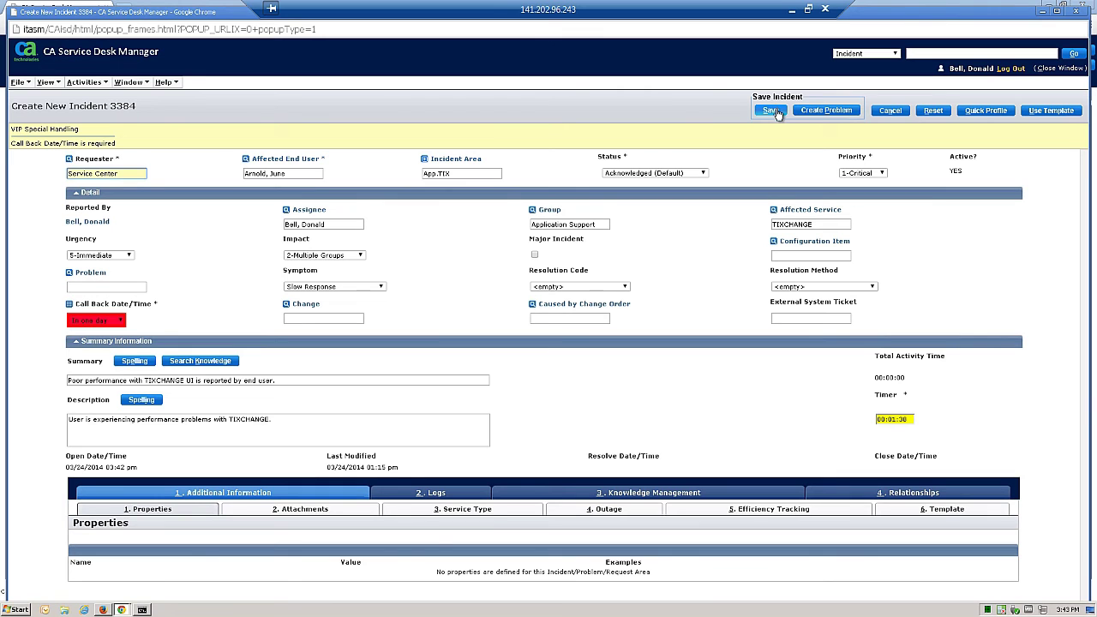
click(775, 111)
click(782, 112)
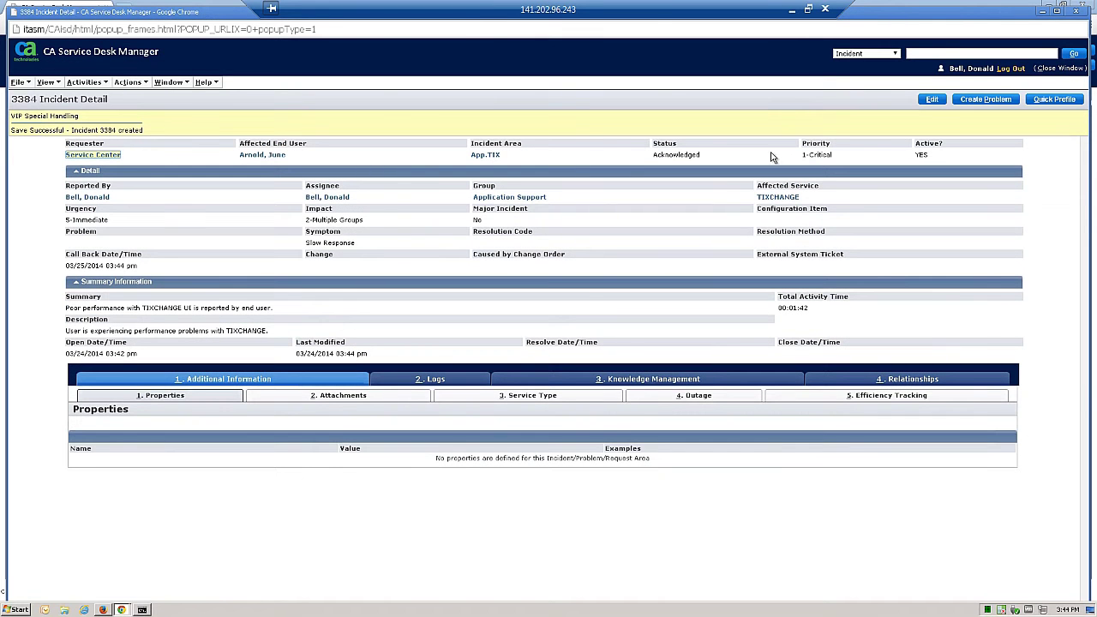
Step: Edit the incident to advance its status to In Progress (Default), and save it with TIXCHANGE Web Application as the configuration item
click(931, 101)
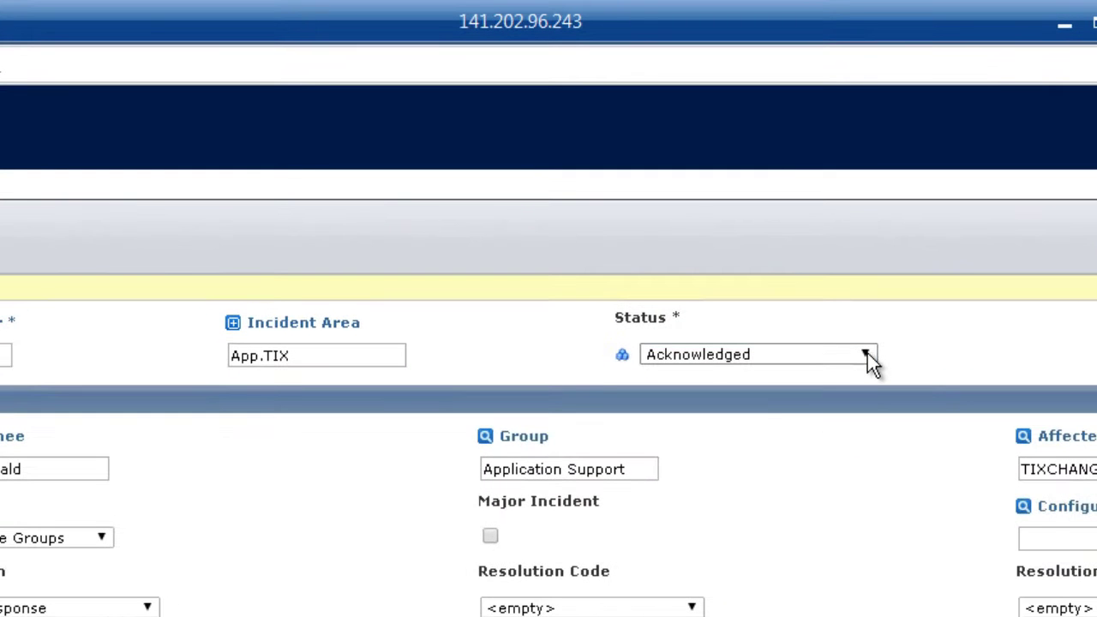
click(732, 192)
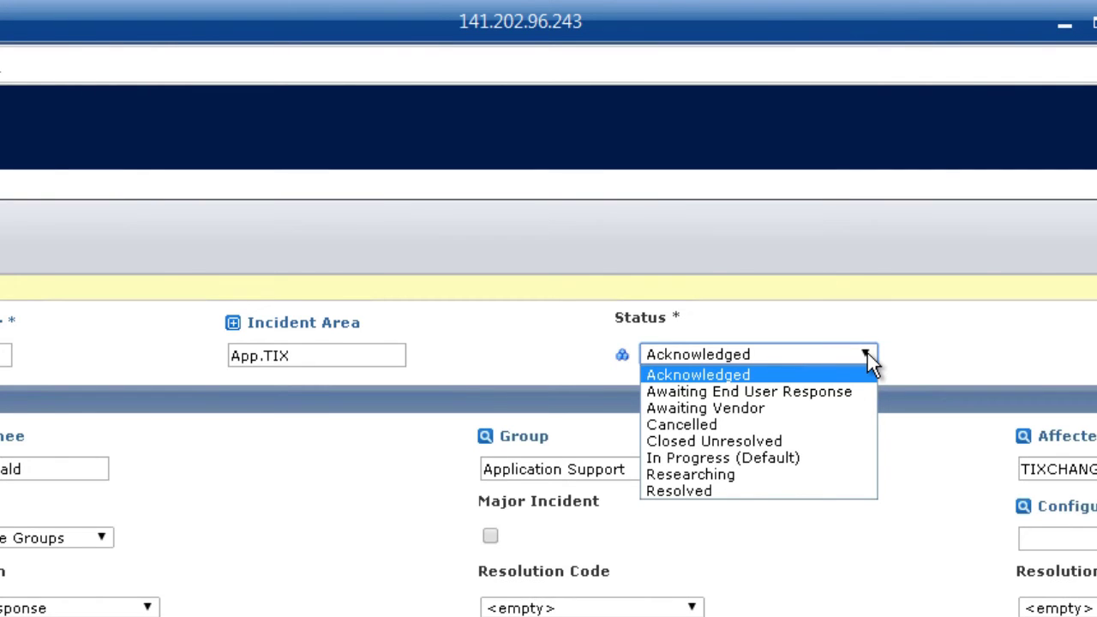
click(630, 376)
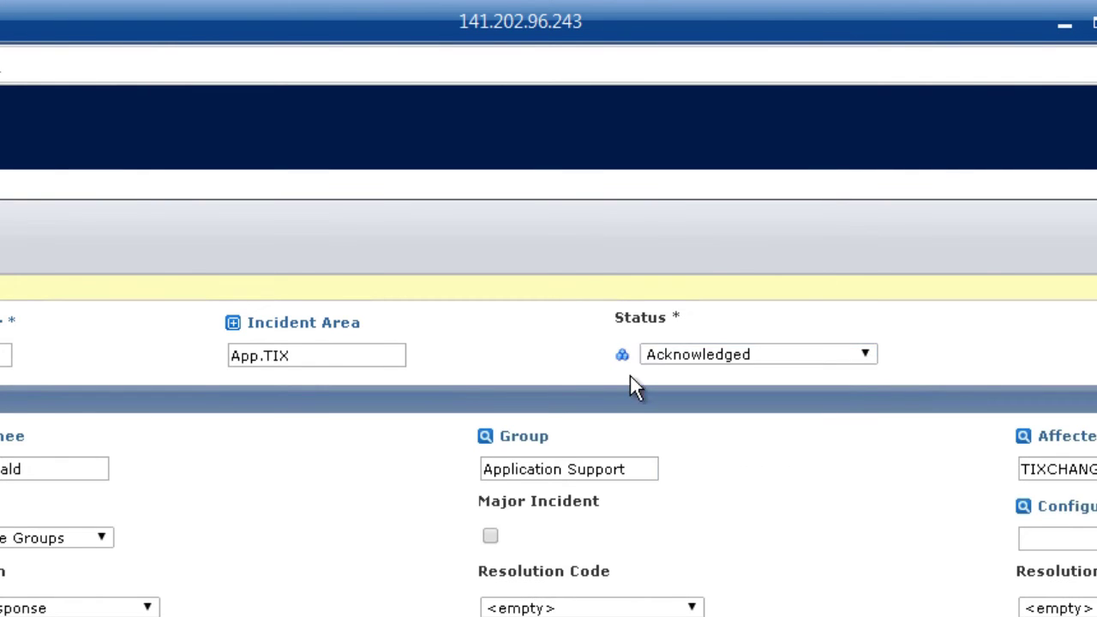
click(621, 357)
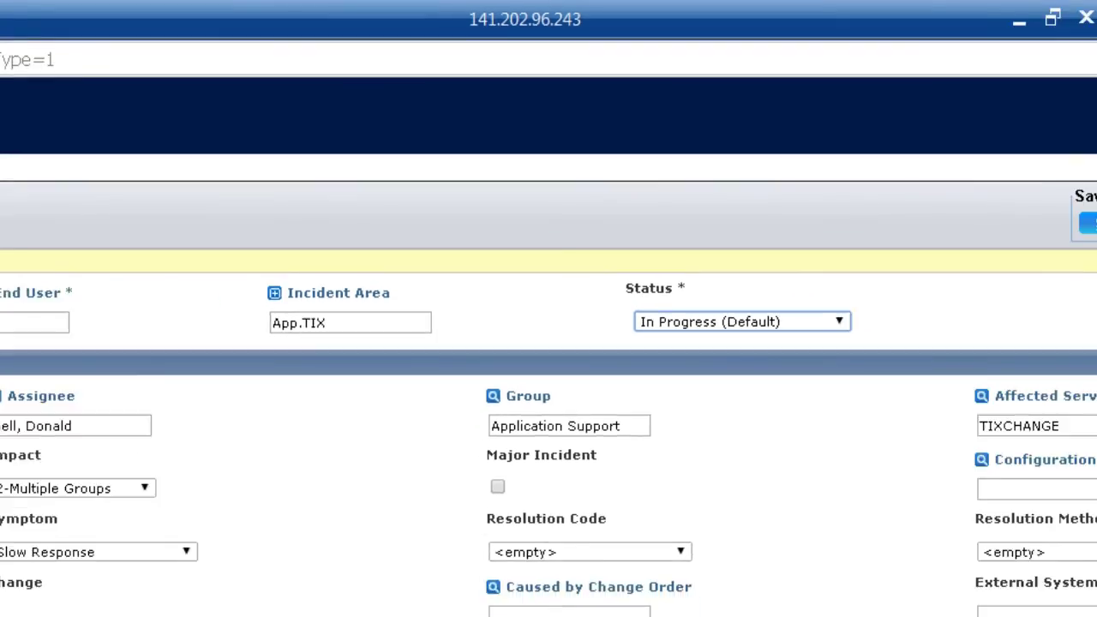
click(839, 111)
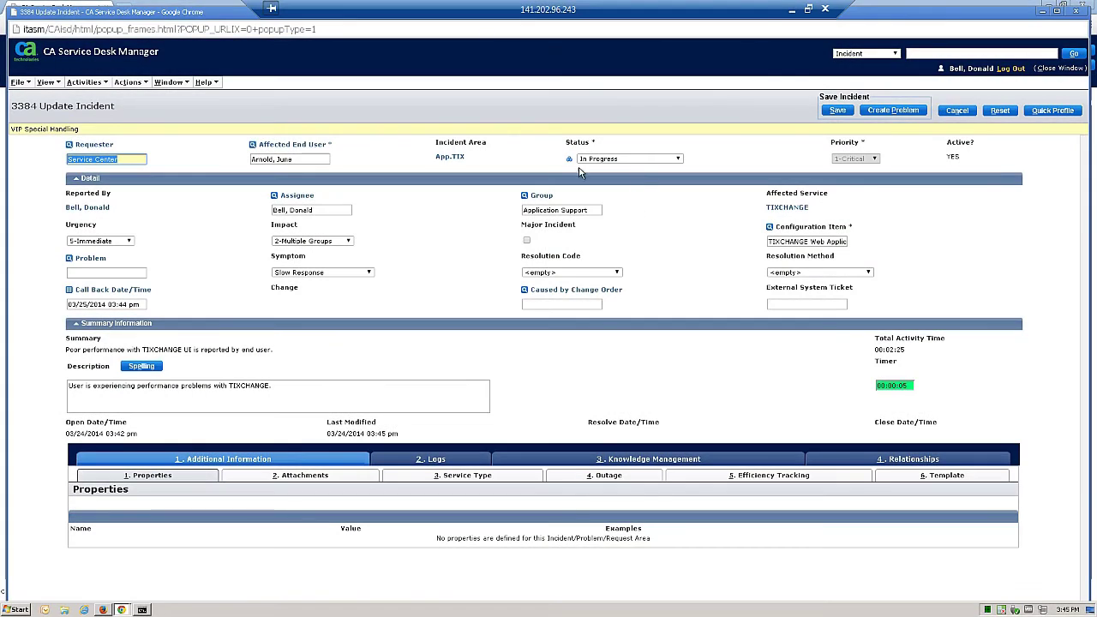
drag(465, 157, 337, 336)
click(296, 352)
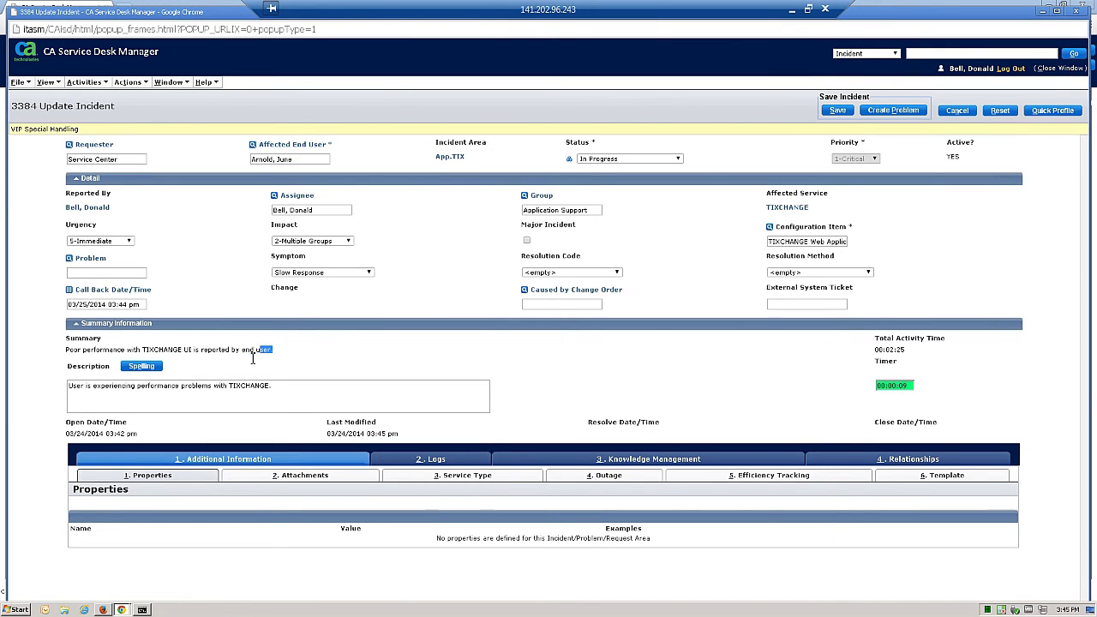
drag(273, 350, 69, 355)
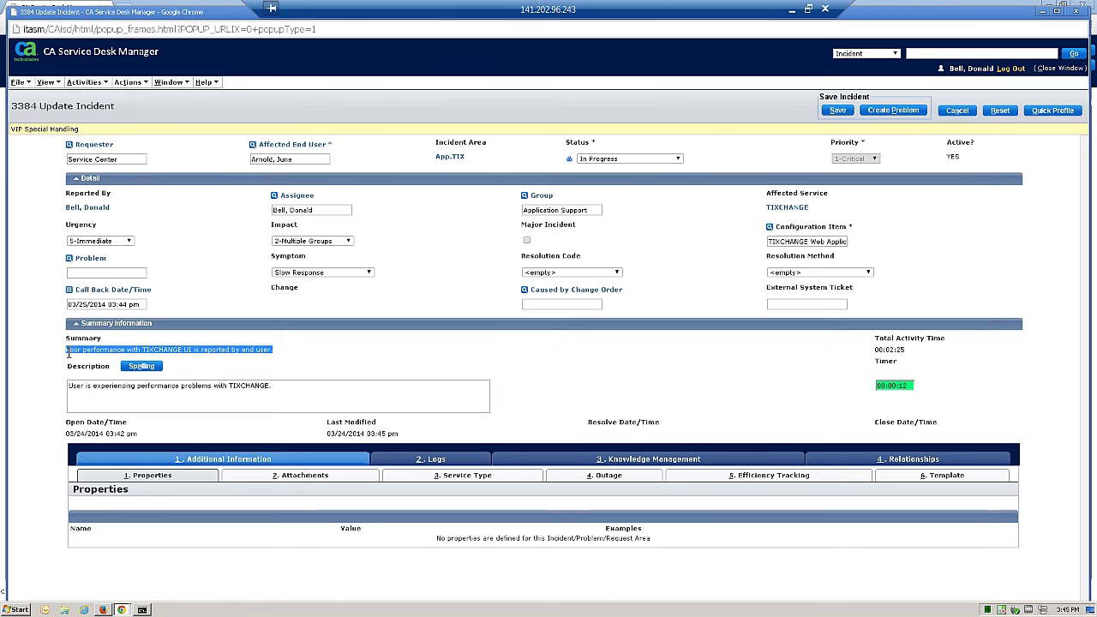
click(292, 349)
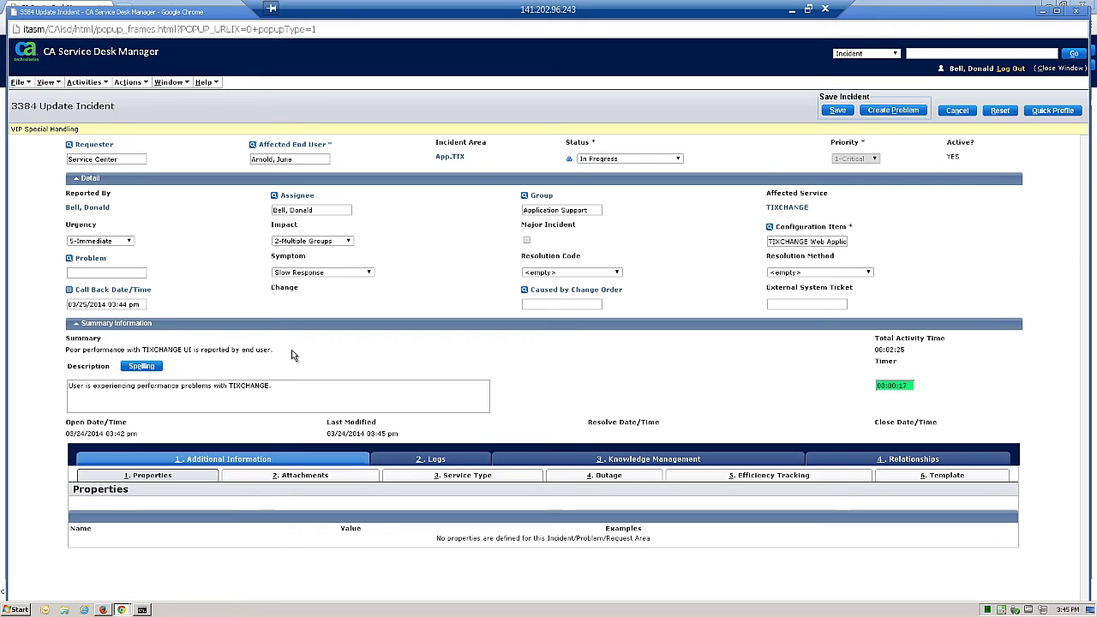
Step: Change the status to Resolved (Default) with time spent 00:15:00 and the comment "I worked with the end user via Support Automation and reset their browser."
click(569, 161)
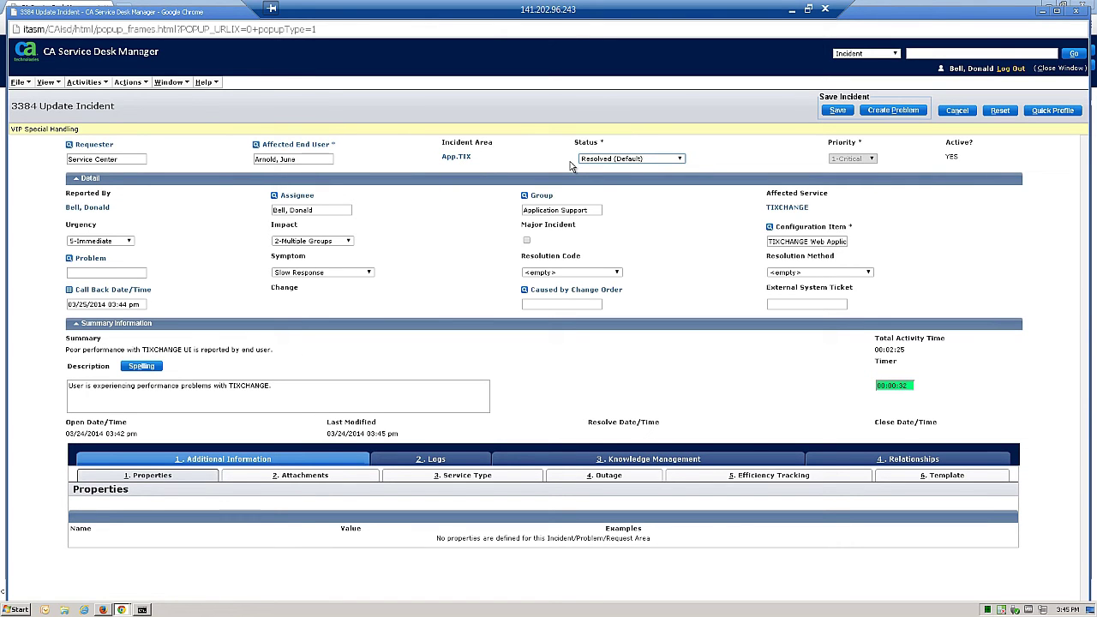
click(835, 111)
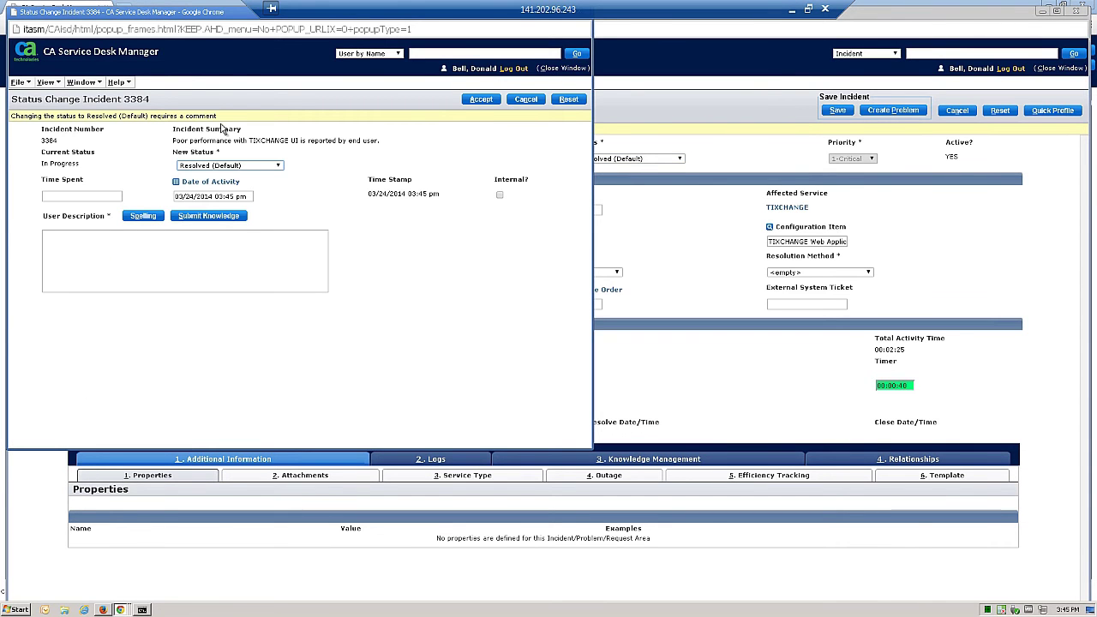
click(174, 257)
text(I worked with the end user via Support Automation and reset their browser.)
click(82, 195)
text(00:15:00)
key(Tab)
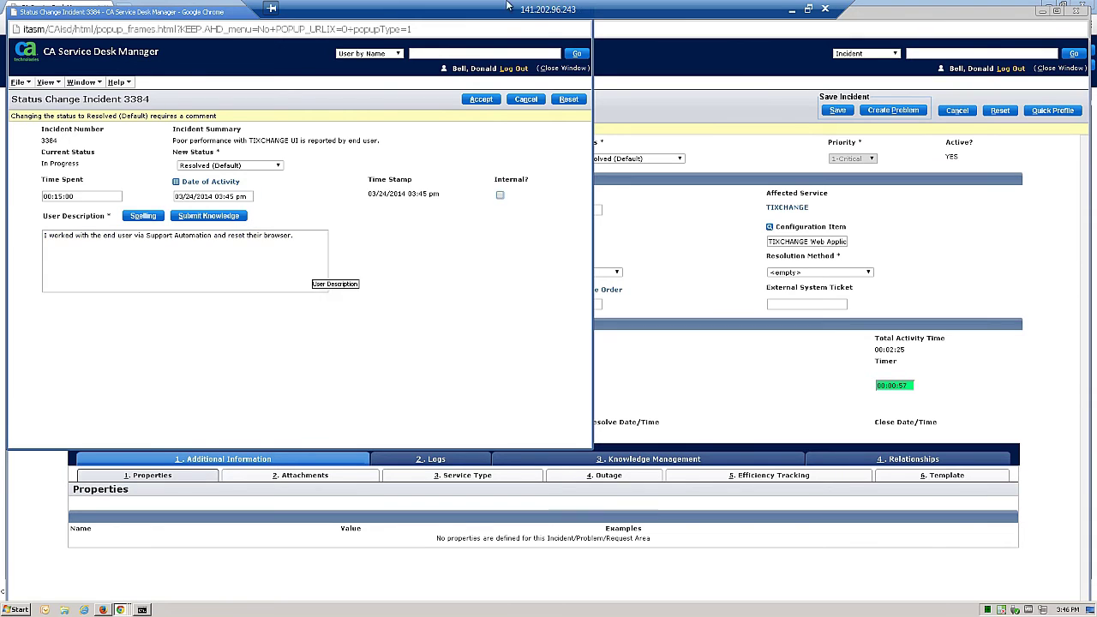
click(481, 99)
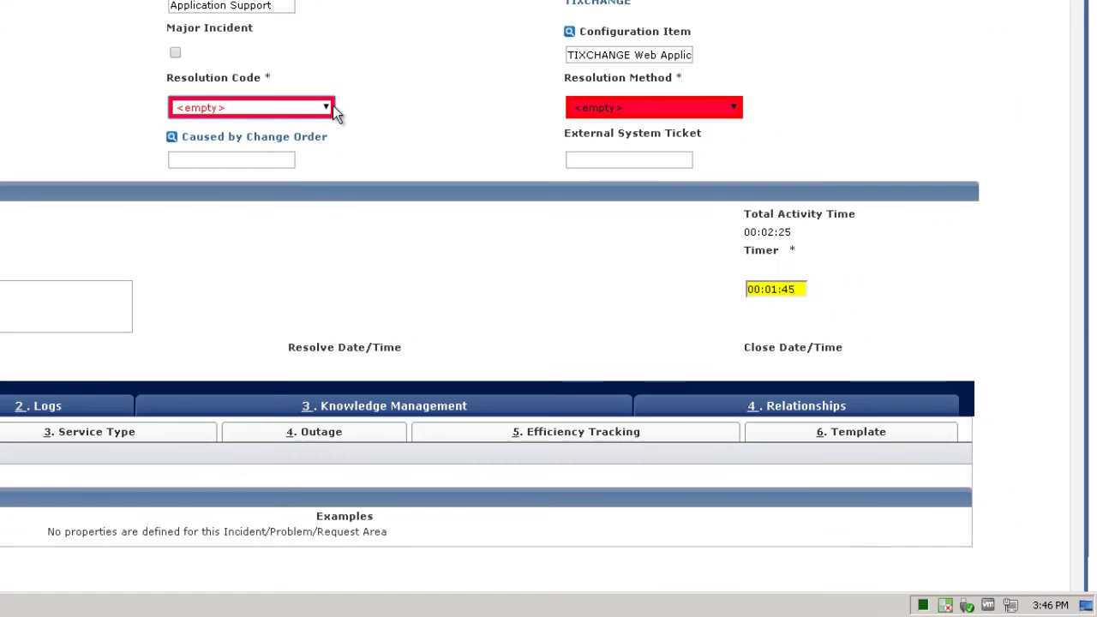
Step: Set the resolution code to Reinstalled Software and the resolution method to Remote Control Tool, then save and close the incident window
click(602, 296)
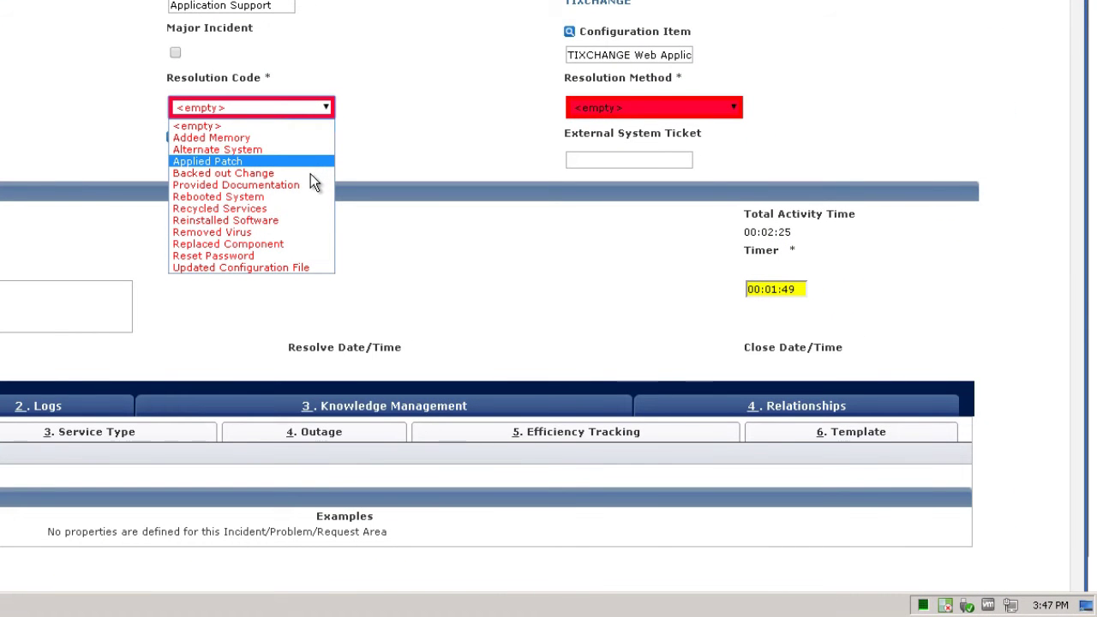
click(304, 220)
click(583, 108)
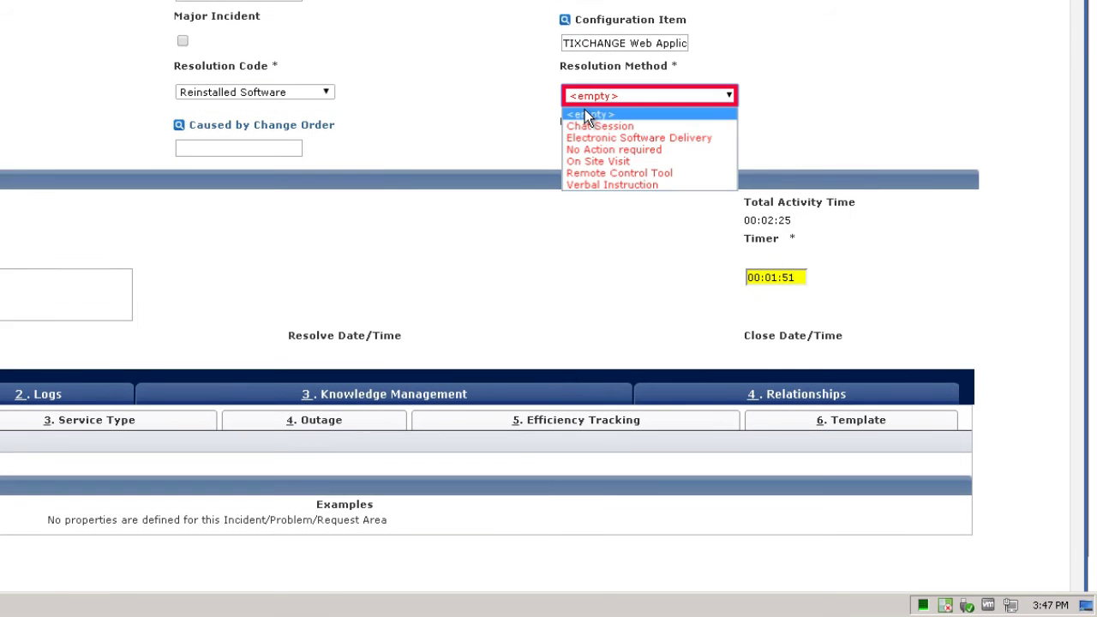
click(632, 174)
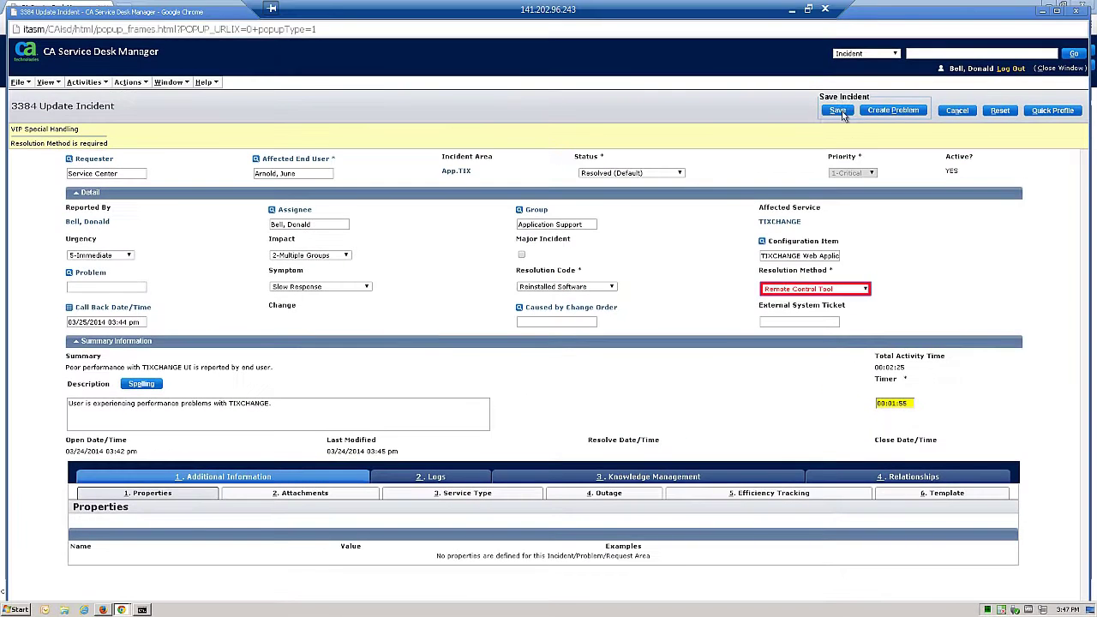
click(840, 112)
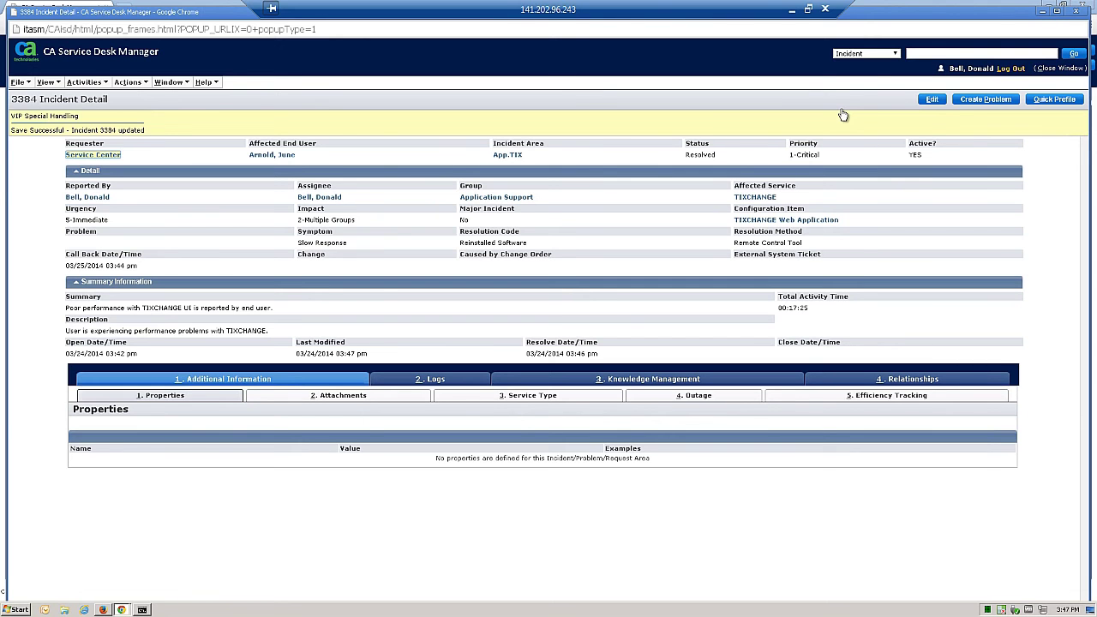
click(1047, 69)
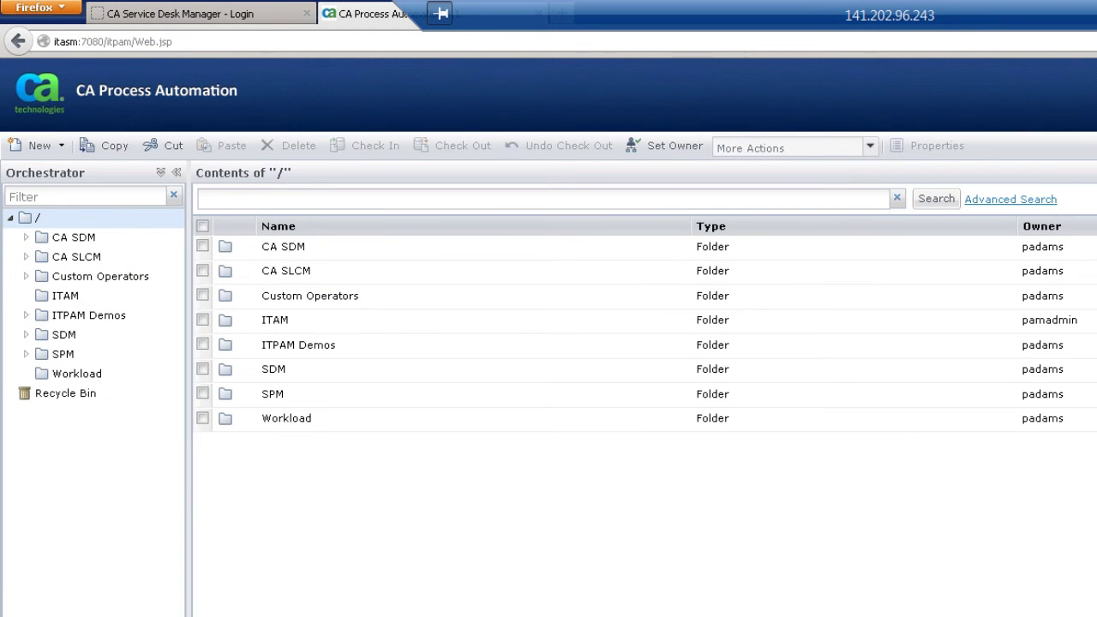
Step: Switch to CA Process Automation and display the contents of the CA SDM folder
click(27, 239)
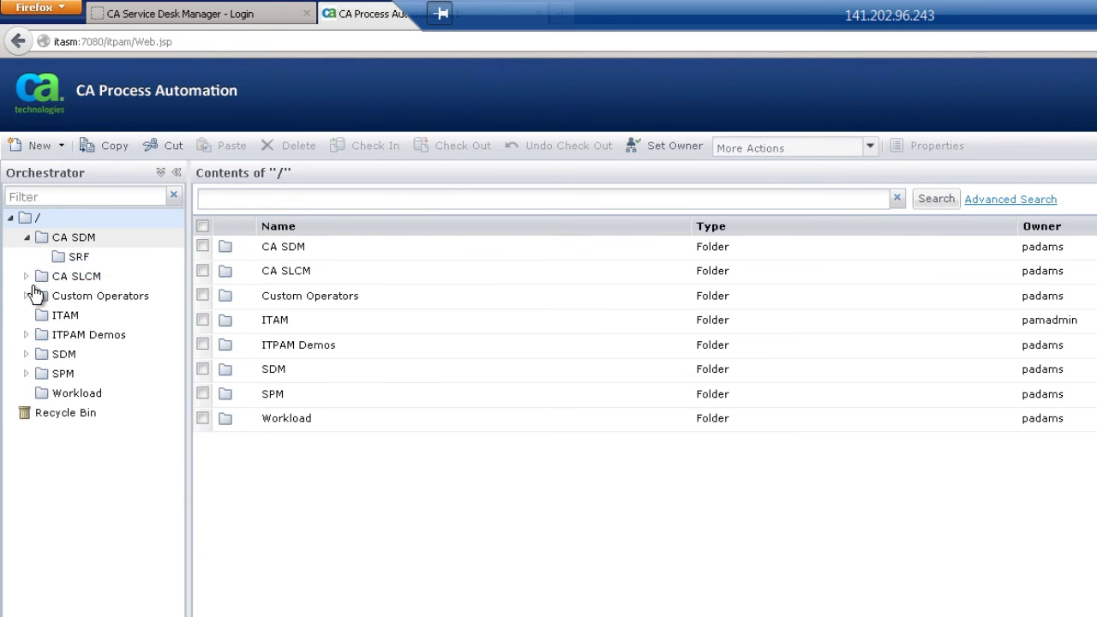
click(71, 240)
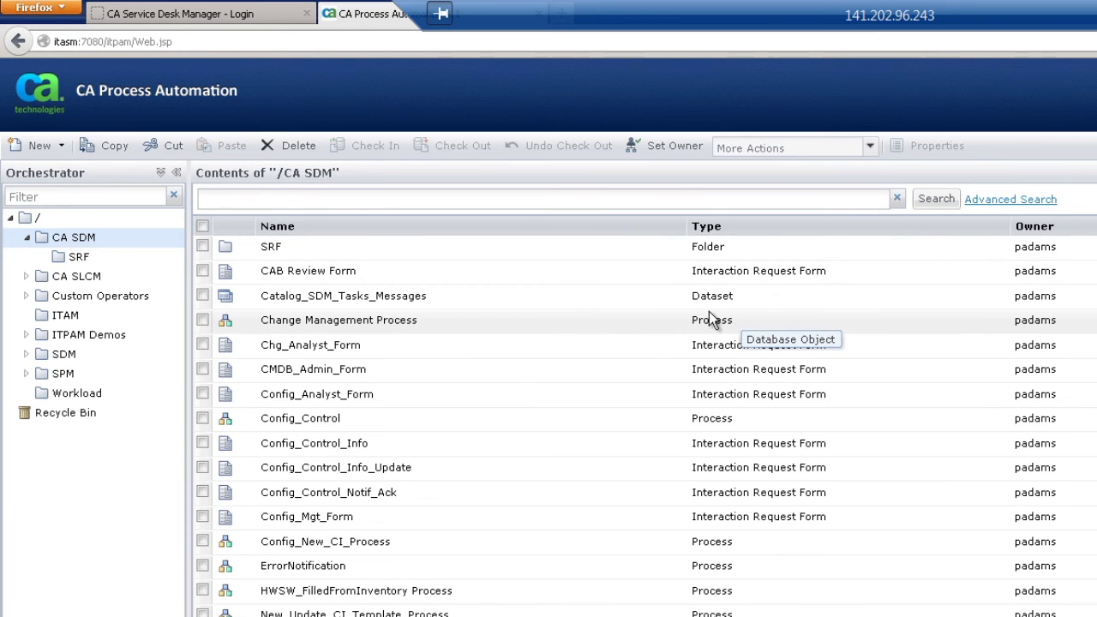
Step: Mark Change Management Process, Config_Control, Config_New_CI_Process, Service_Publishing and Simple Change Management Process in the CA SDM folder
click(203, 319)
click(203, 418)
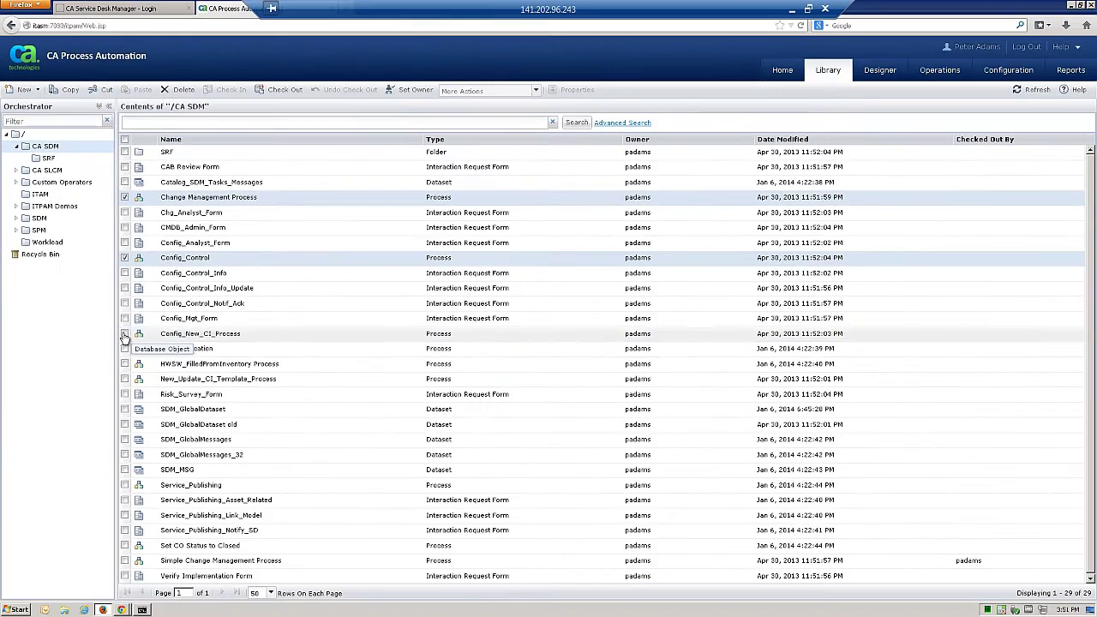
click(125, 334)
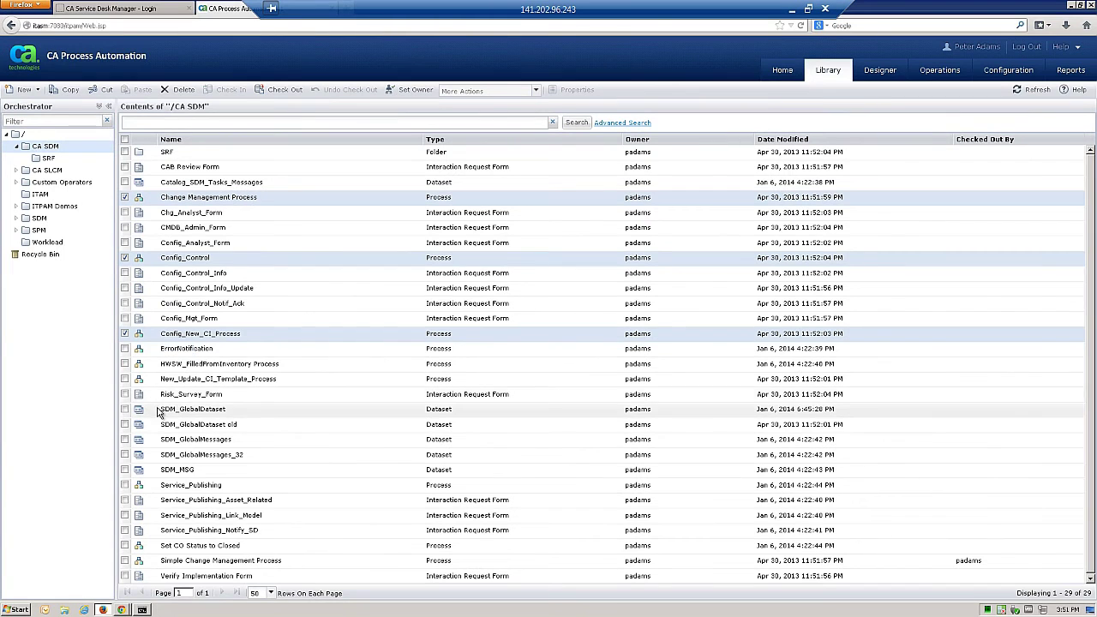
click(125, 486)
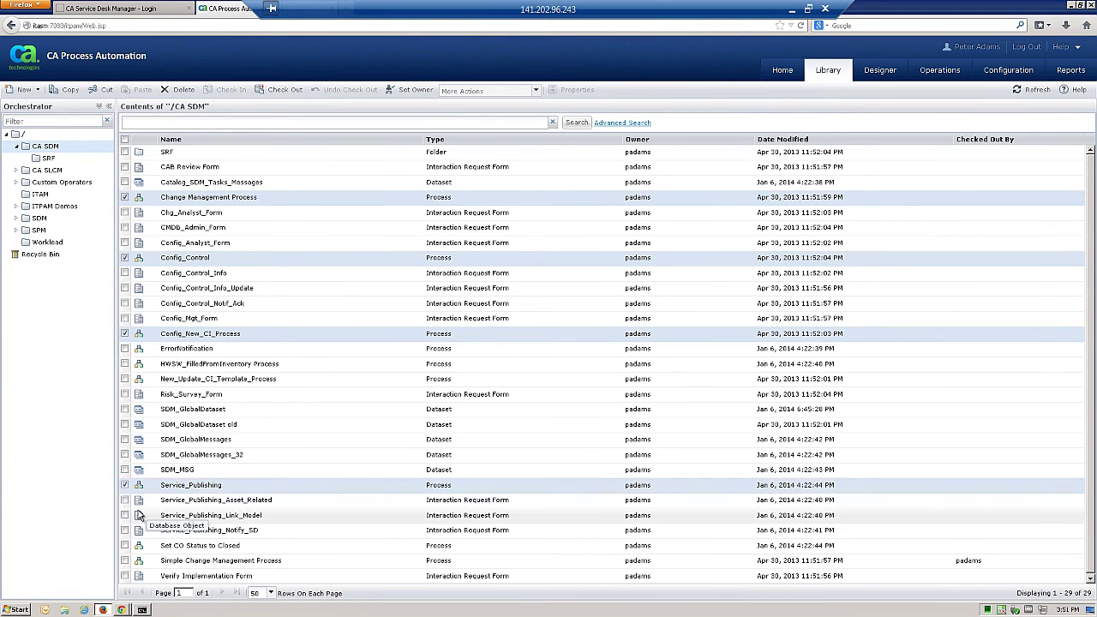
click(124, 562)
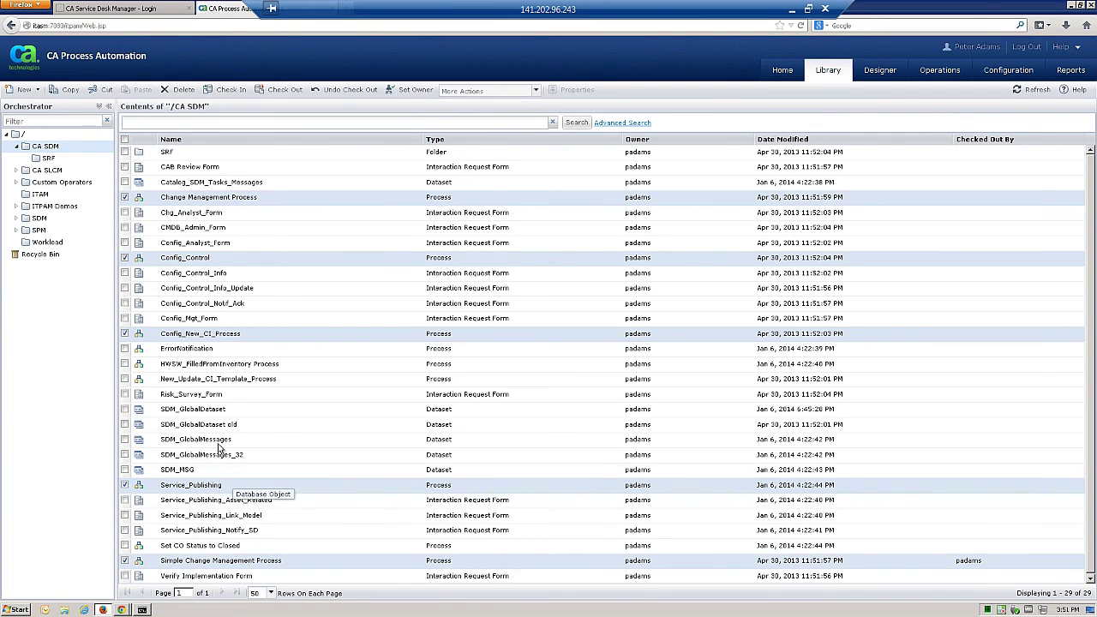
Step: Browse the contents of the CA SLCM and ITAM folders, and display the Processes subfolder of SDM
click(48, 171)
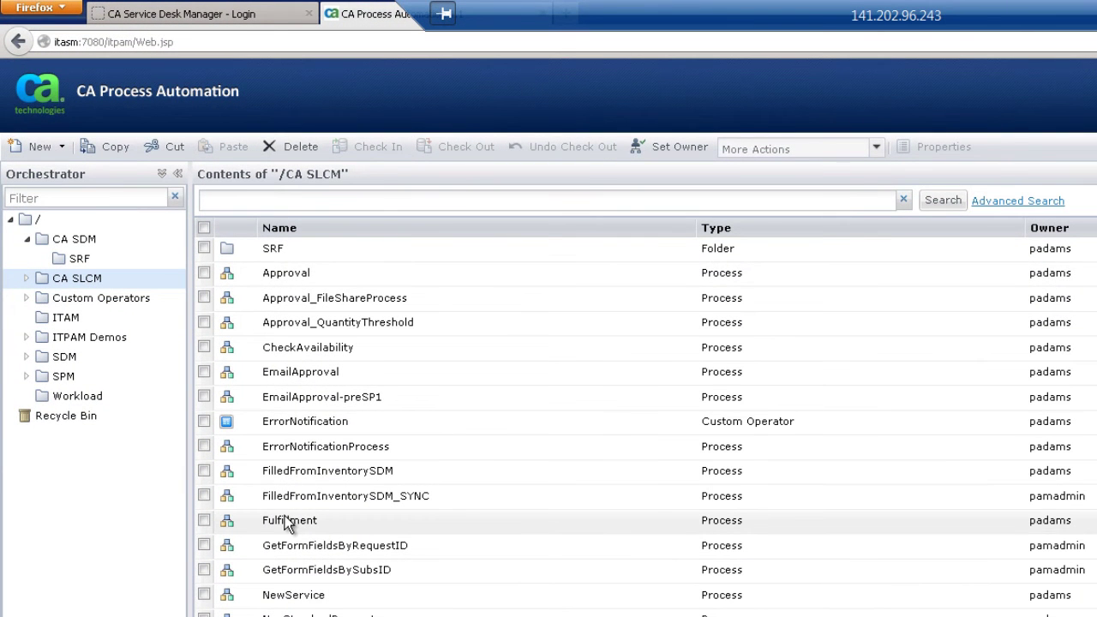
click(58, 324)
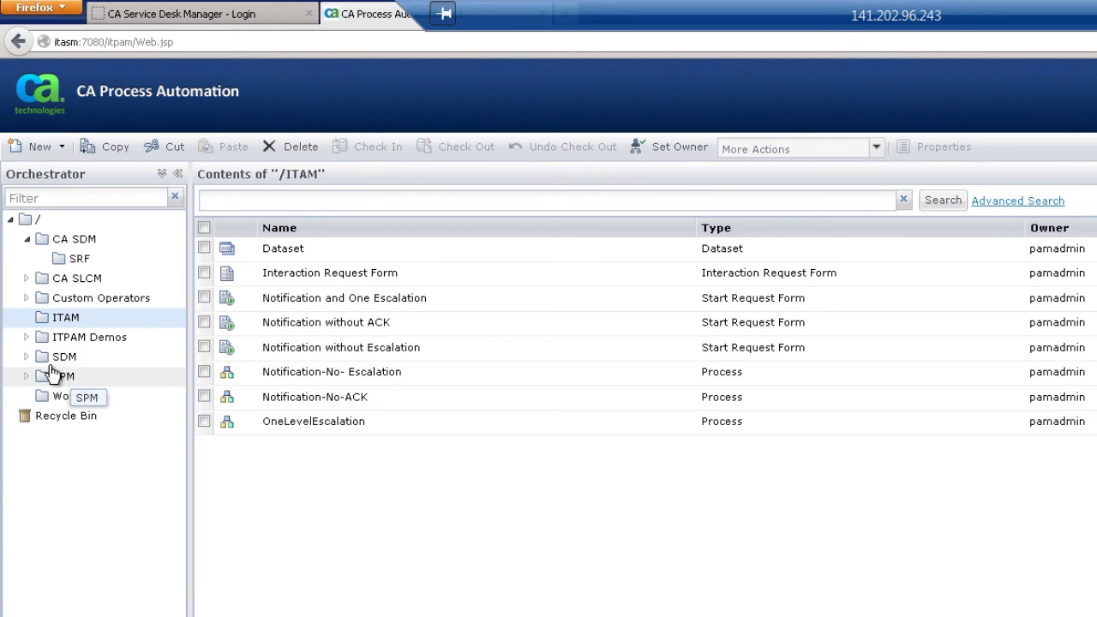
click(28, 358)
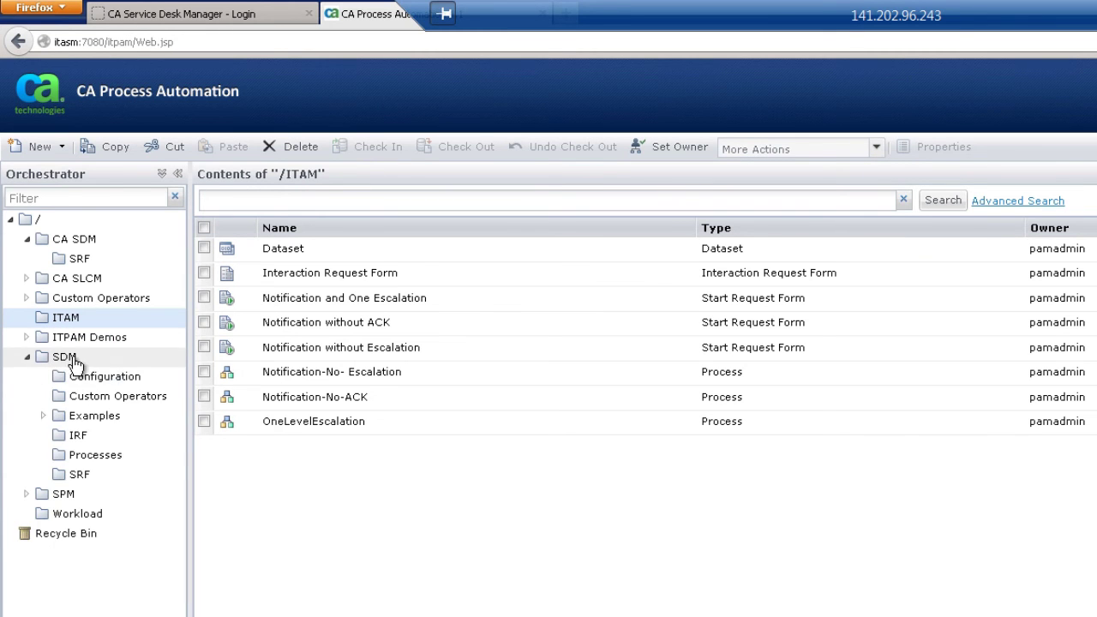
click(81, 456)
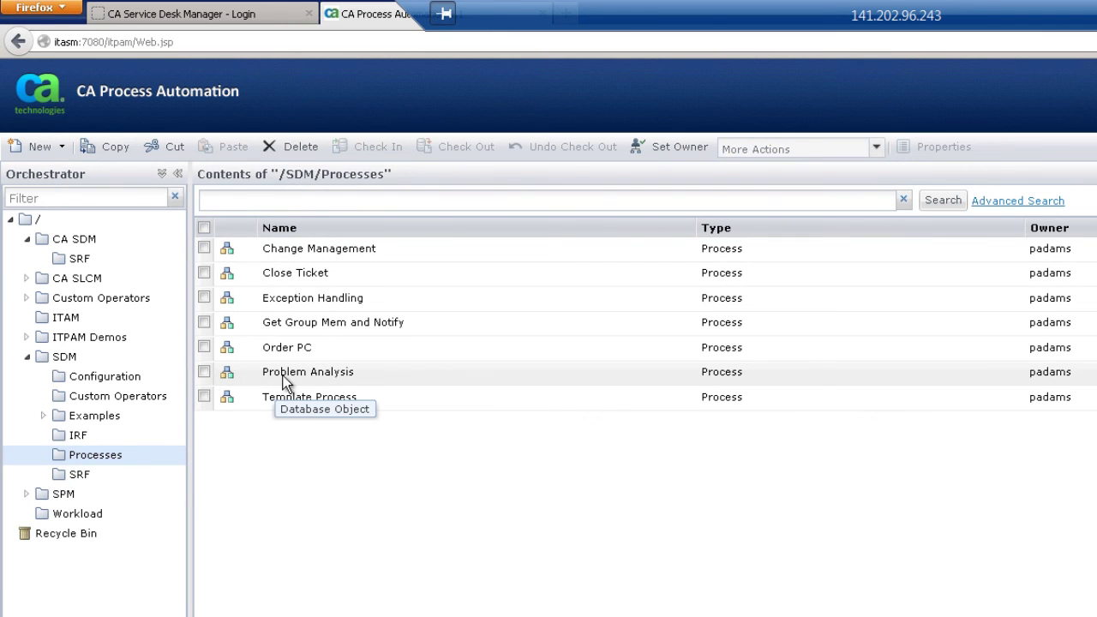
Step: Open the Change Management process from SDM/Processes in the designer and check it out for editing
double_click(289, 249)
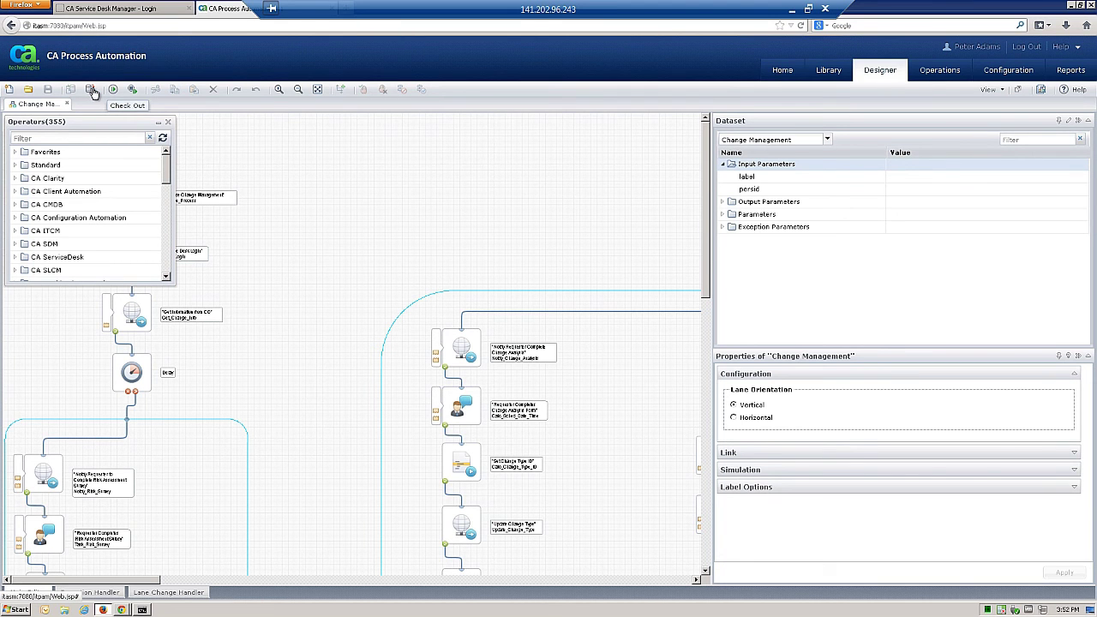
click(91, 90)
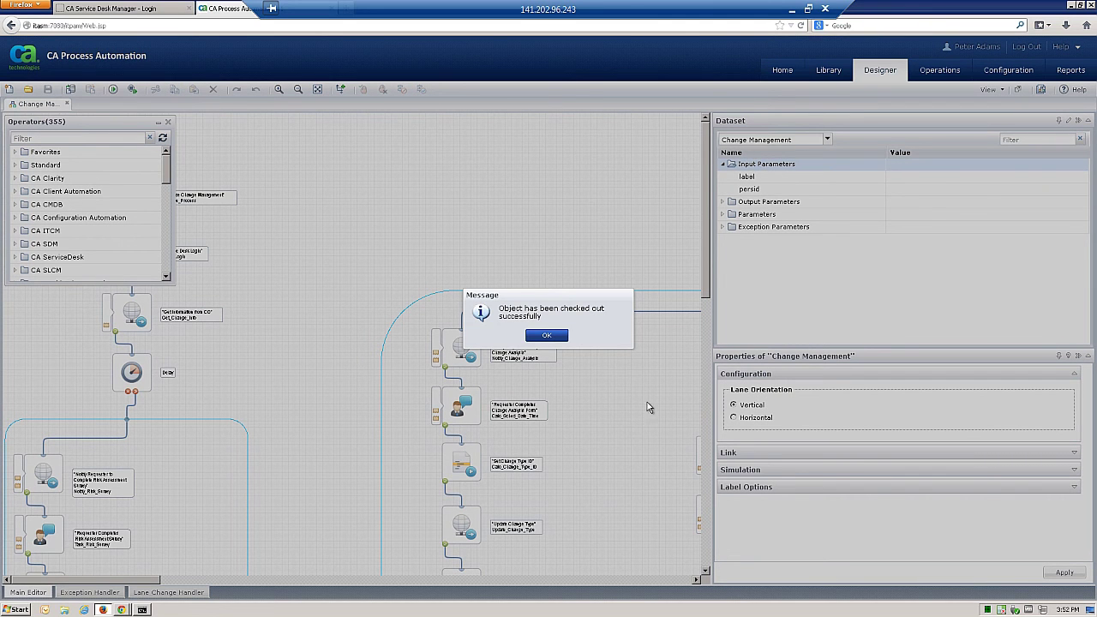
click(557, 340)
Step: View the Update_Change_Type operator's properties, and set the New Status Code of the Change_Status_IMPD operator to "IMPL"
drag(150, 579, 231, 580)
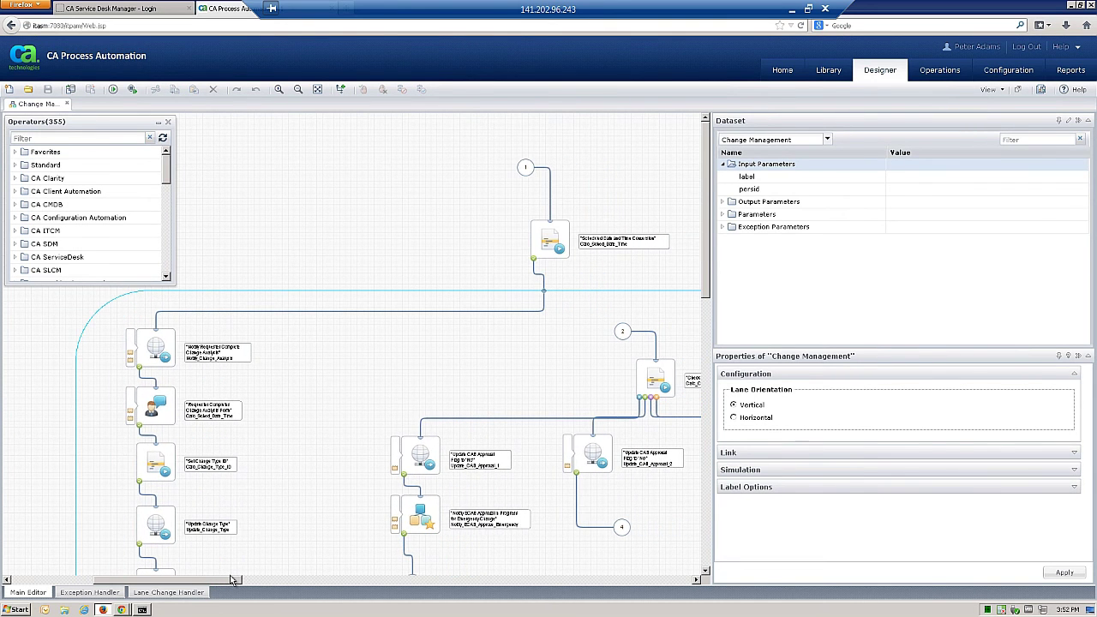
click(154, 528)
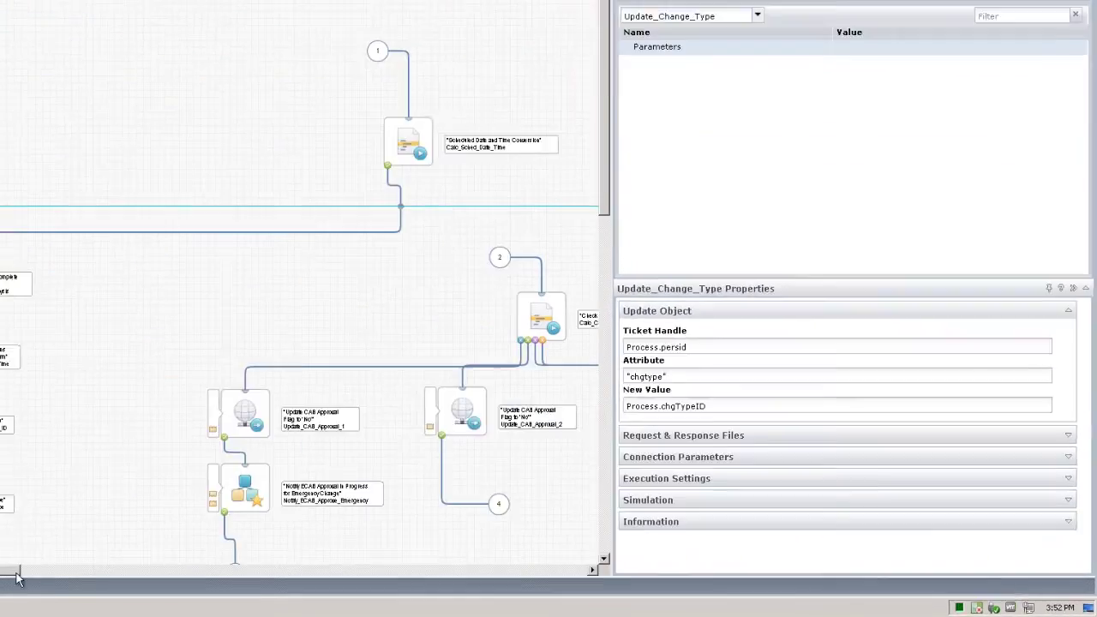
click(310, 265)
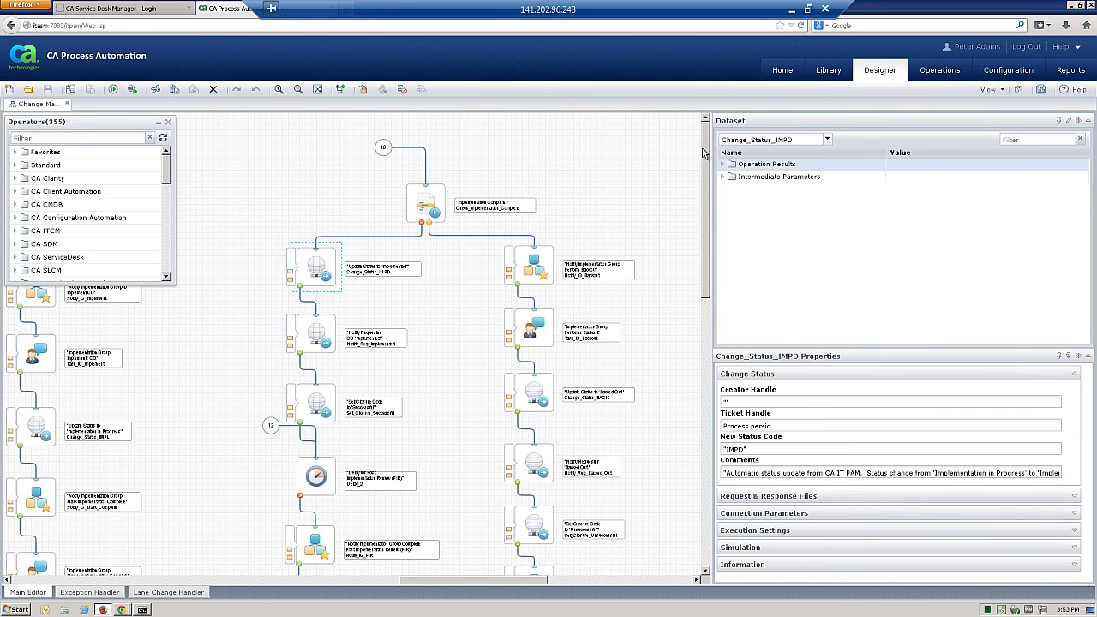
click(725, 178)
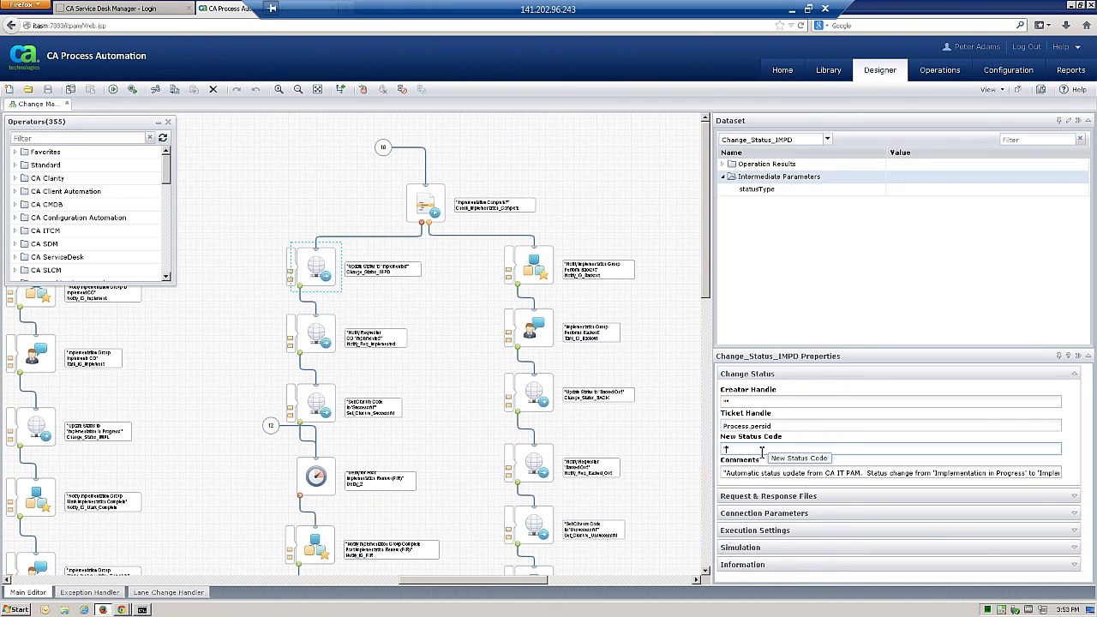
text(MPL)
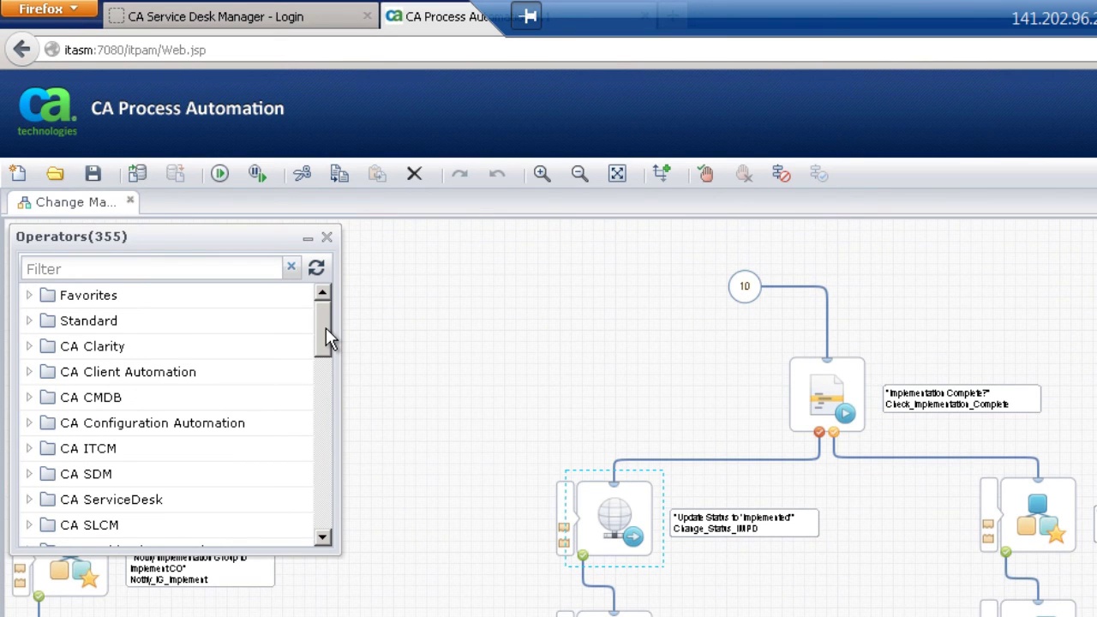
Step: Look through the available operator categories and examine the operators in the Databases category
drag(326, 327, 332, 413)
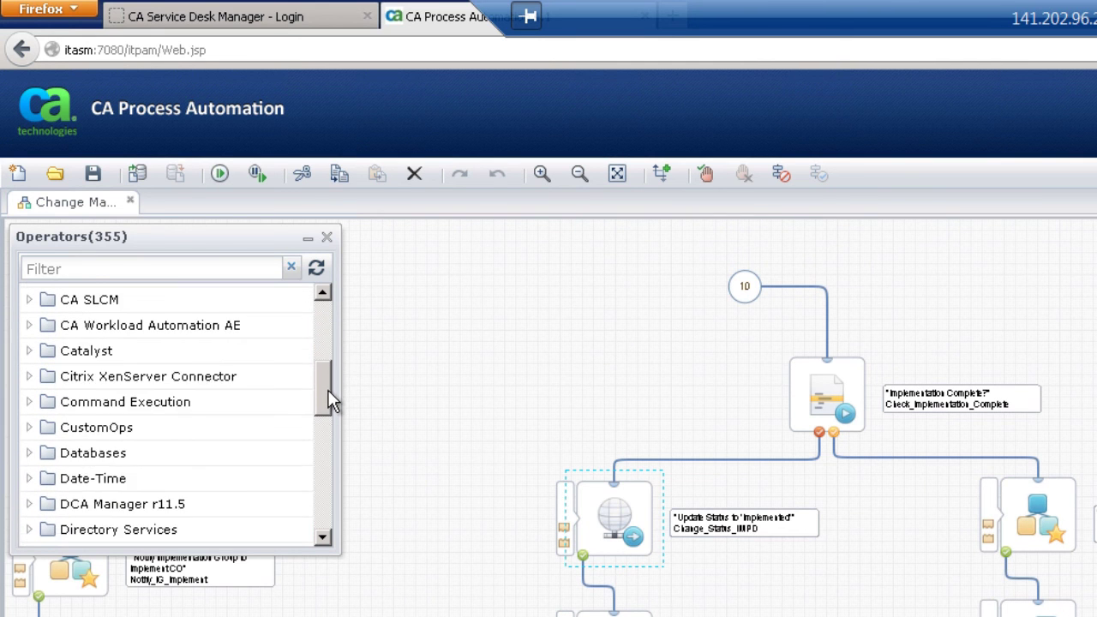
click(29, 401)
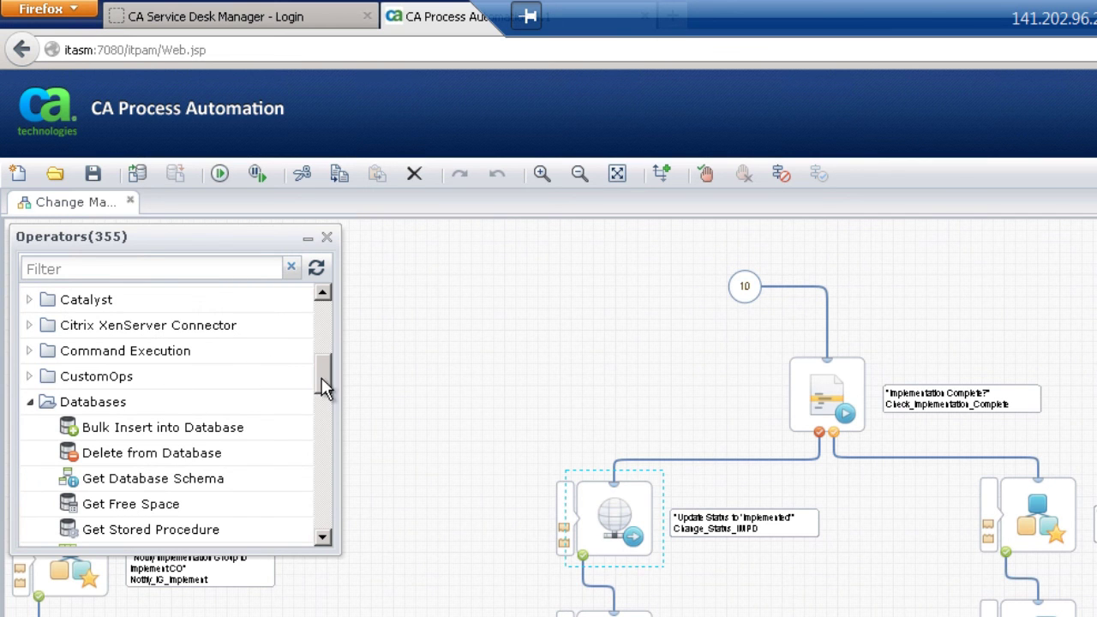
drag(321, 380, 328, 411)
scroll(274, 421, up, 2)
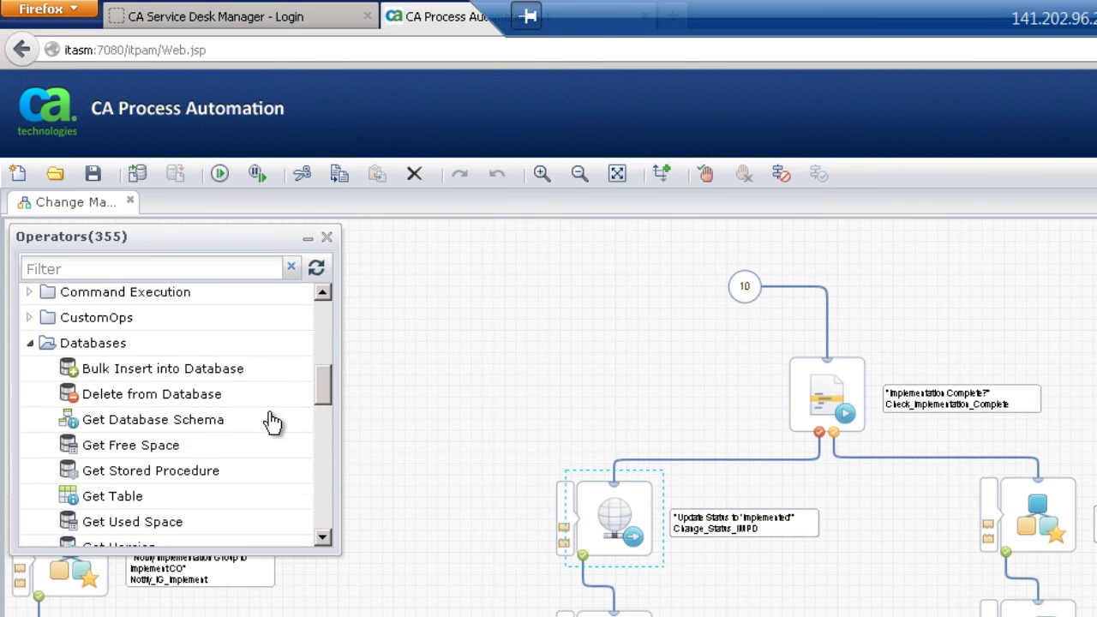
click(32, 379)
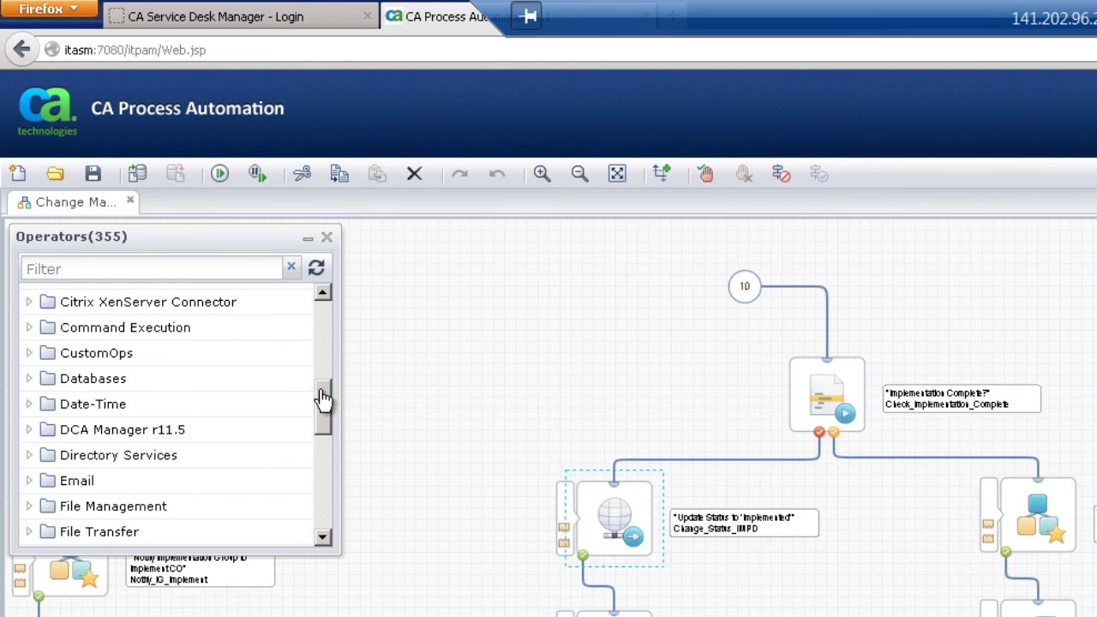
Step: Add a Start Process operator from Process Control beside Check_Implementation_Complete and assign it the process /CA SDM/Config_New_CI_Process
drag(329, 415, 316, 514)
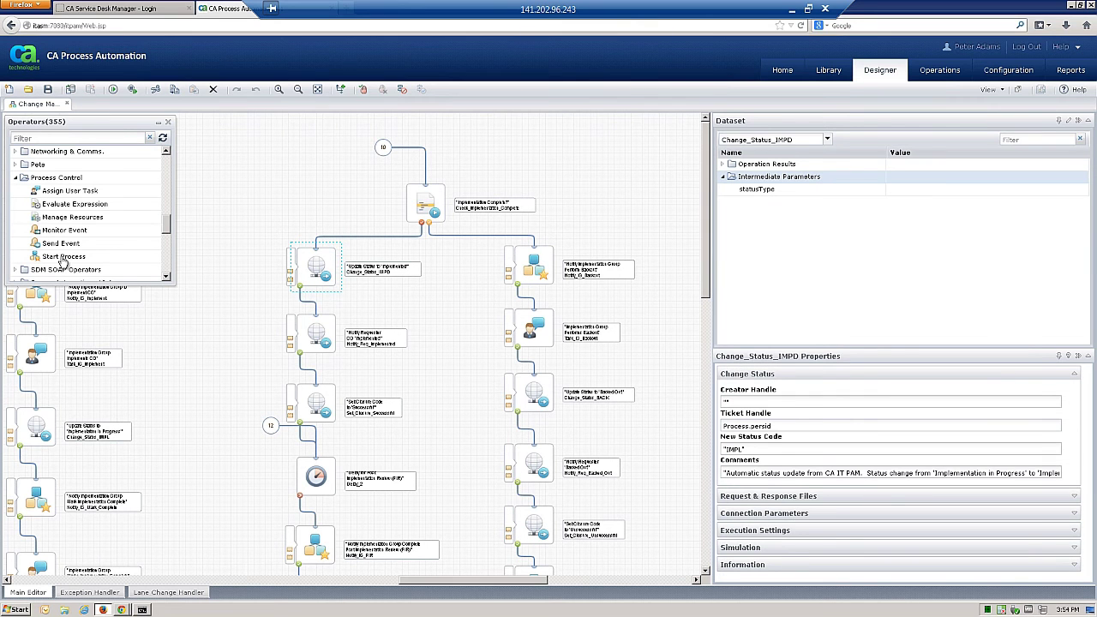
drag(61, 262, 591, 190)
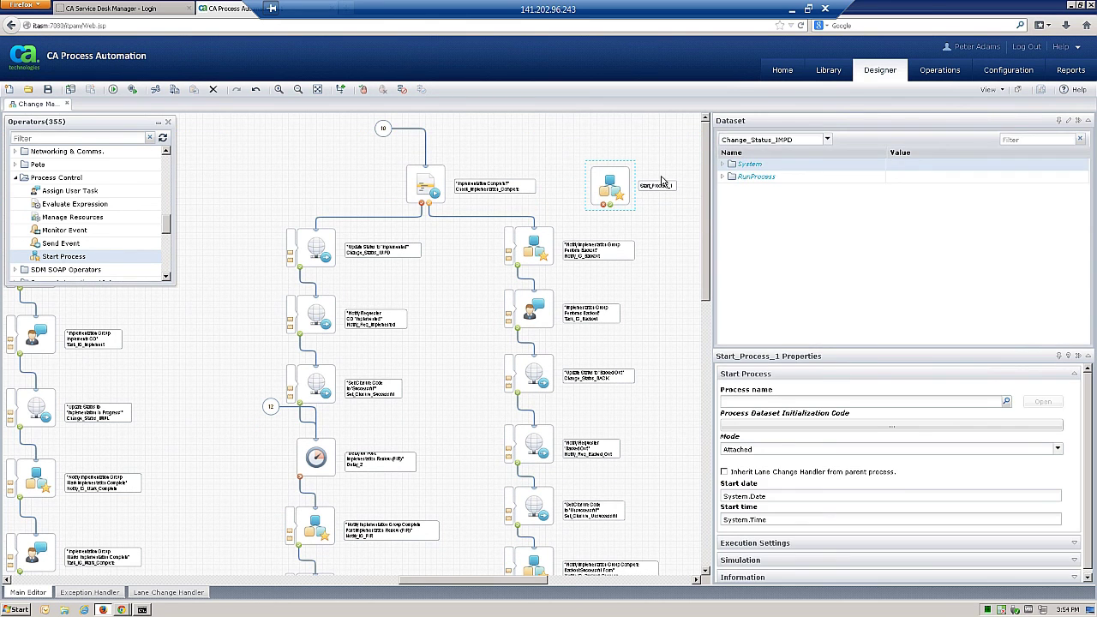
click(1008, 403)
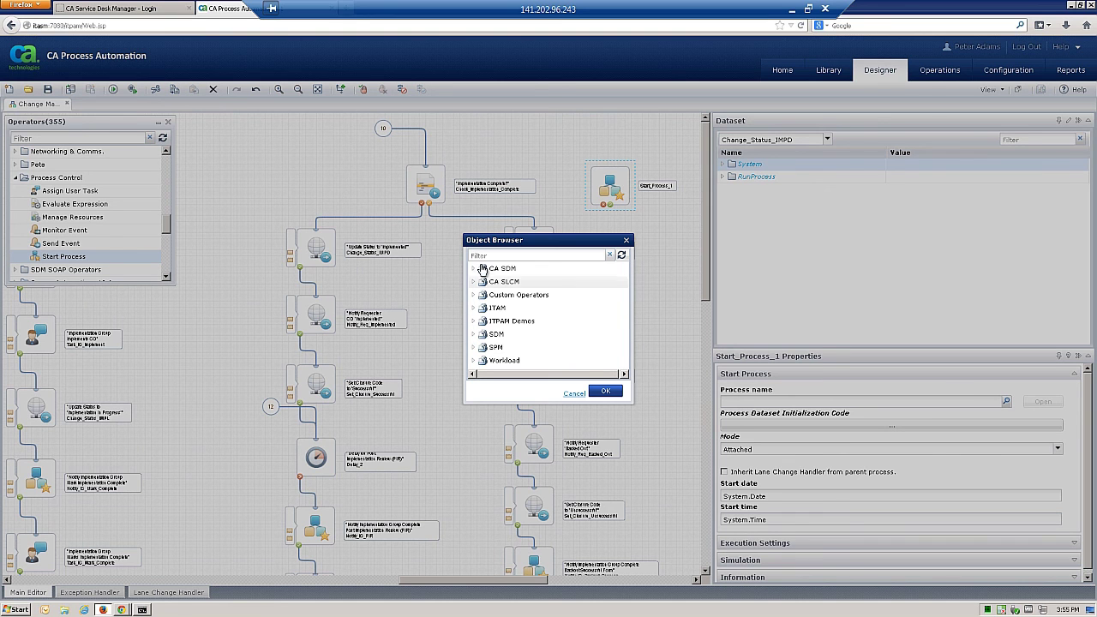
click(480, 268)
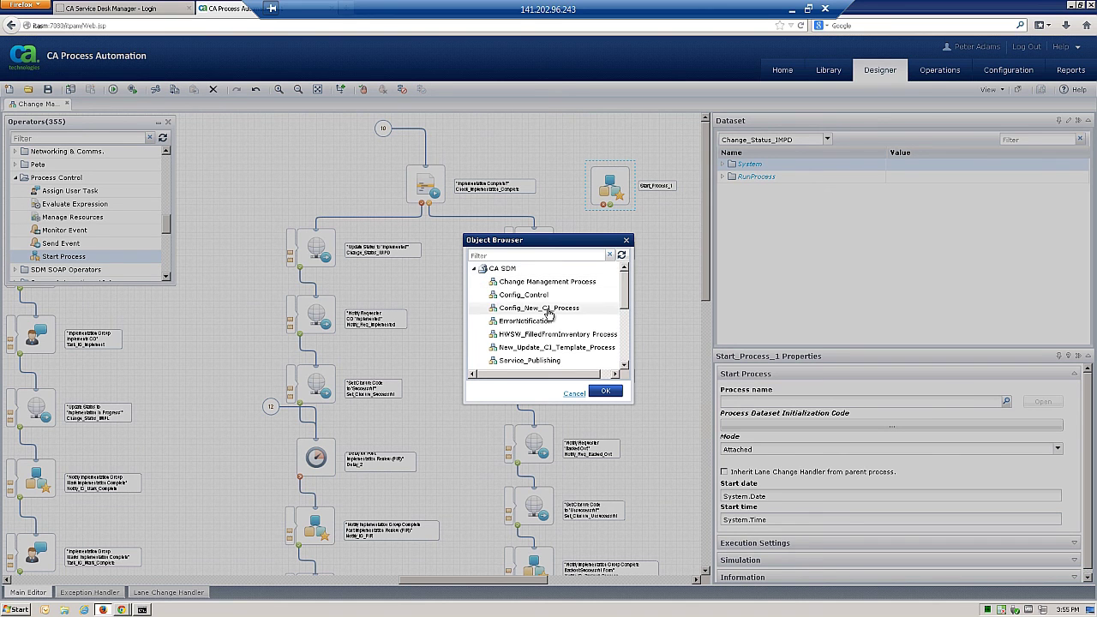
double_click(546, 310)
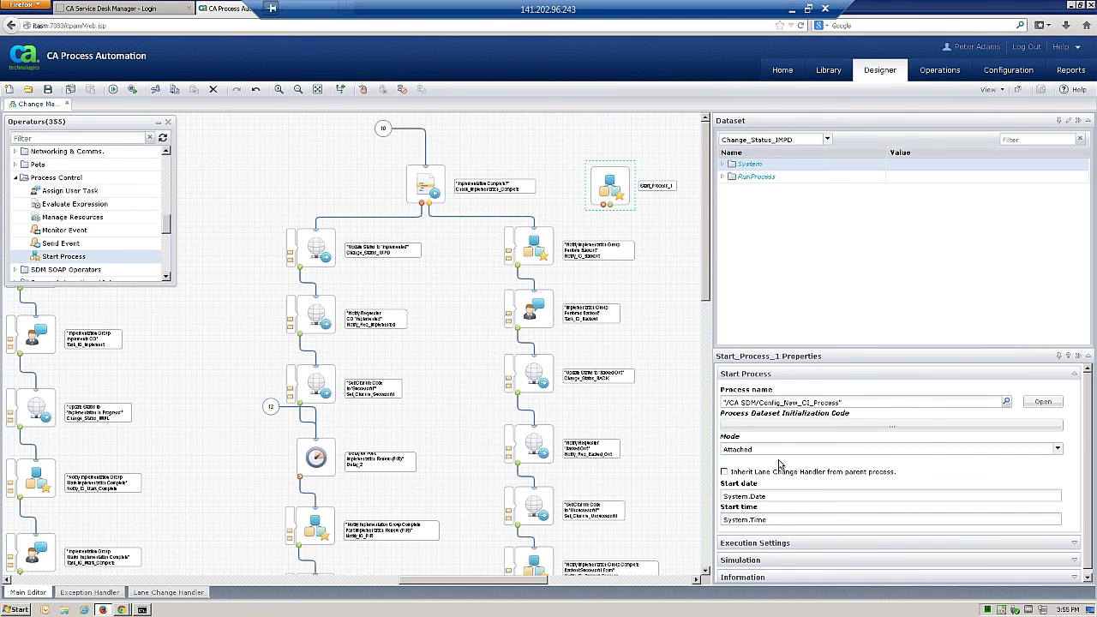
Step: Link an exit port of the Check_Implementation_Complete operator to the new Start Process operator
click(417, 208)
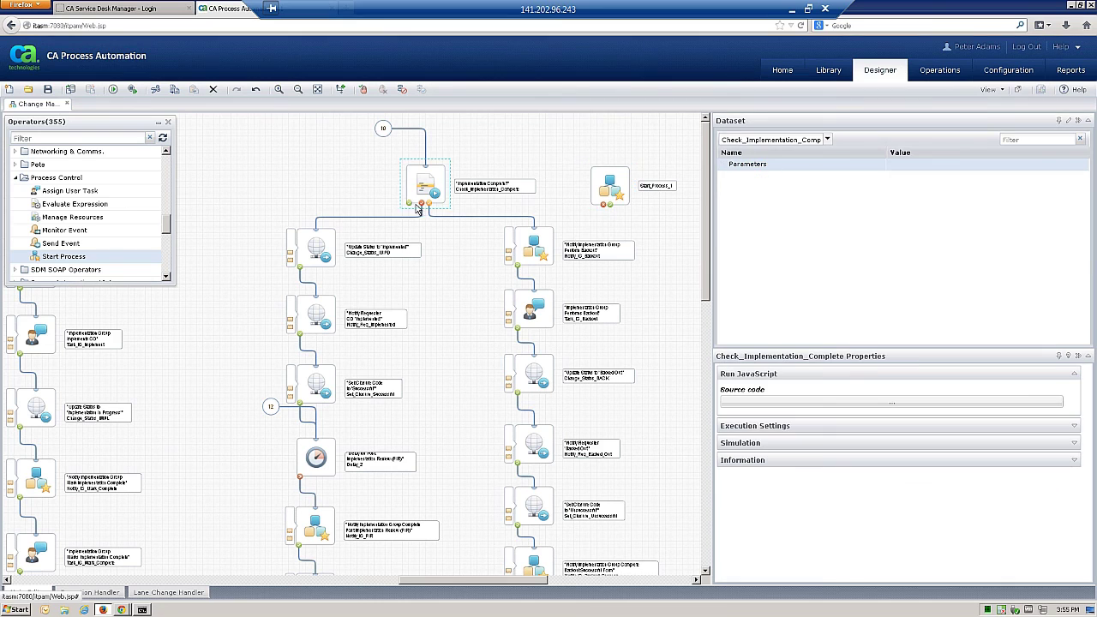
drag(417, 208, 600, 175)
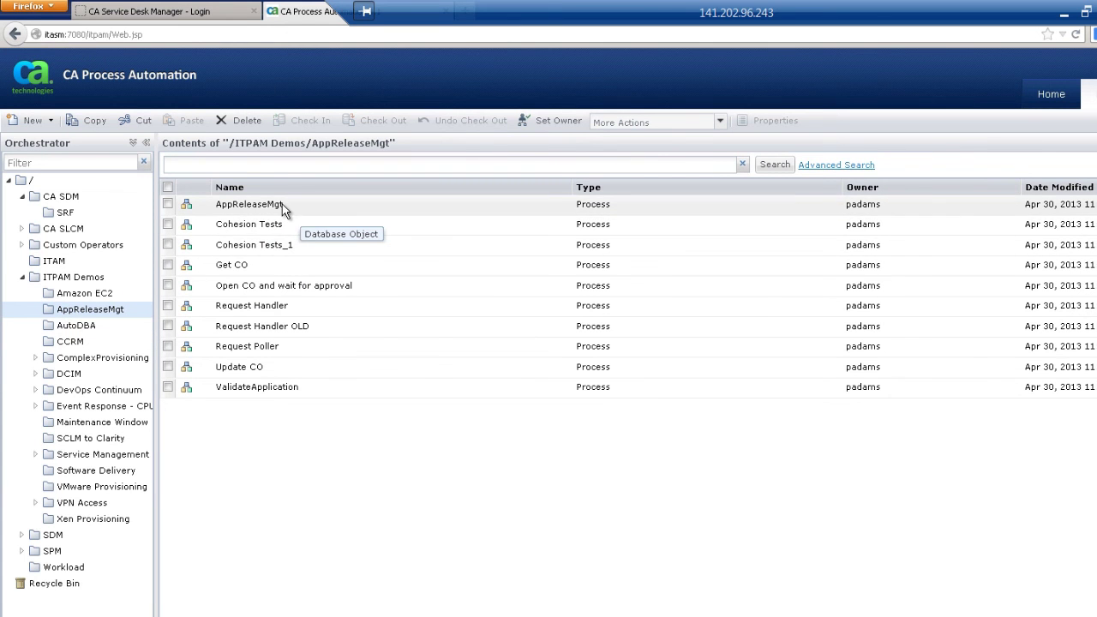
Step: Open the AppReleaseMgt process from ITPAM Demos/AppReleaseMgt and select its change request operator next to START
click(282, 204)
double_click(282, 204)
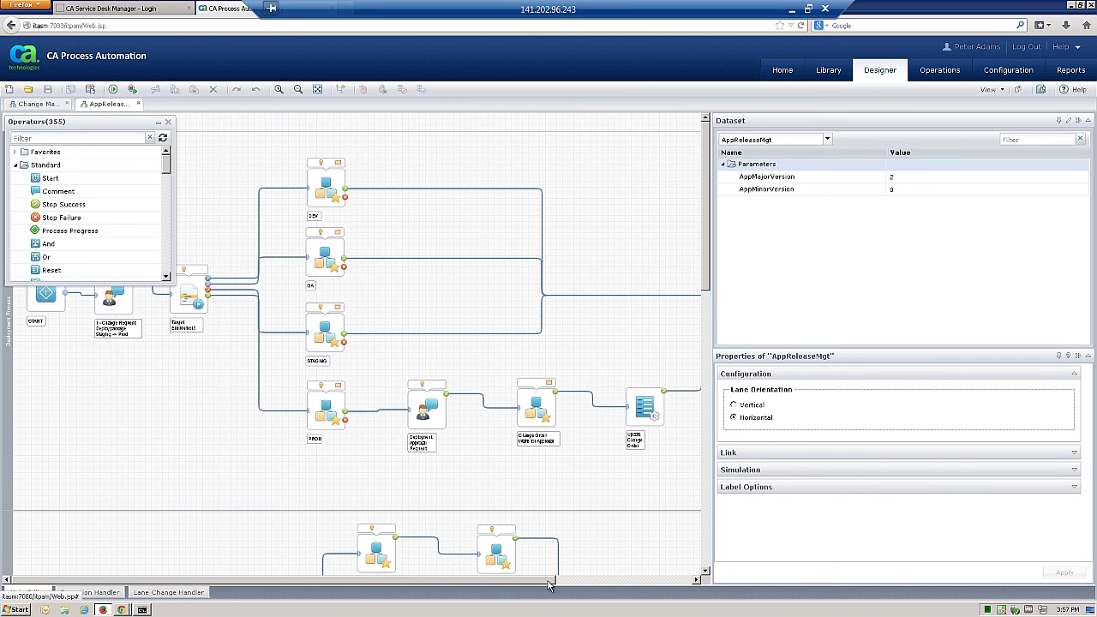
click(110, 298)
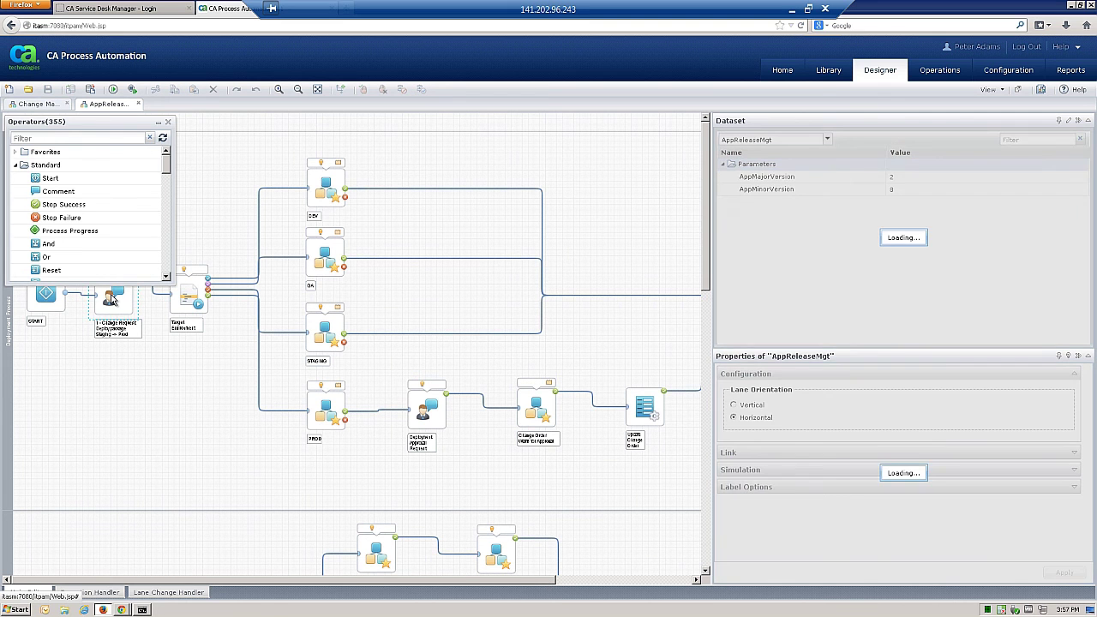